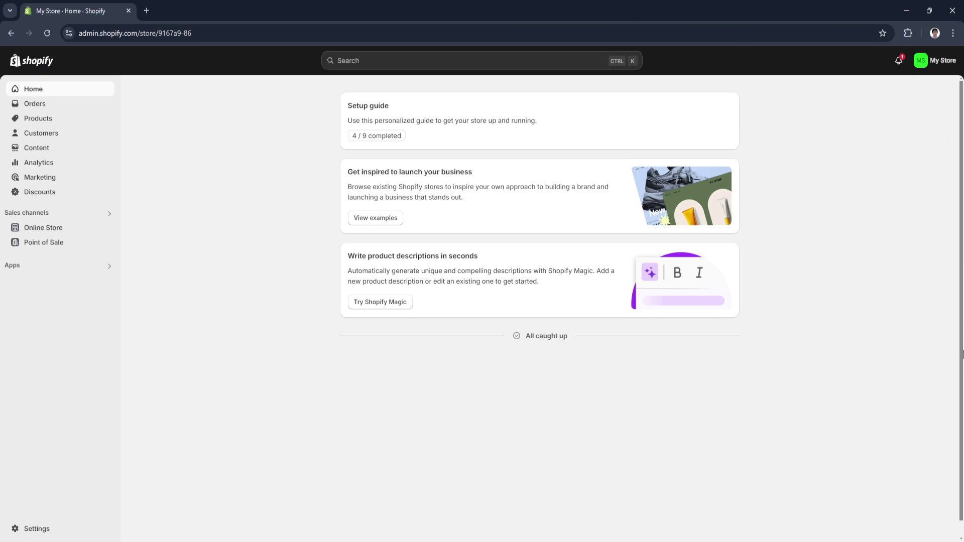
Step: Expand the setup guide to list the Sell online tasks, 4 of 9 completed
mouse_move(963, 354)
mouse_down()
mouse_move(962, 371)
mouse_move(960, 346)
mouse_up()
click(726, 106)
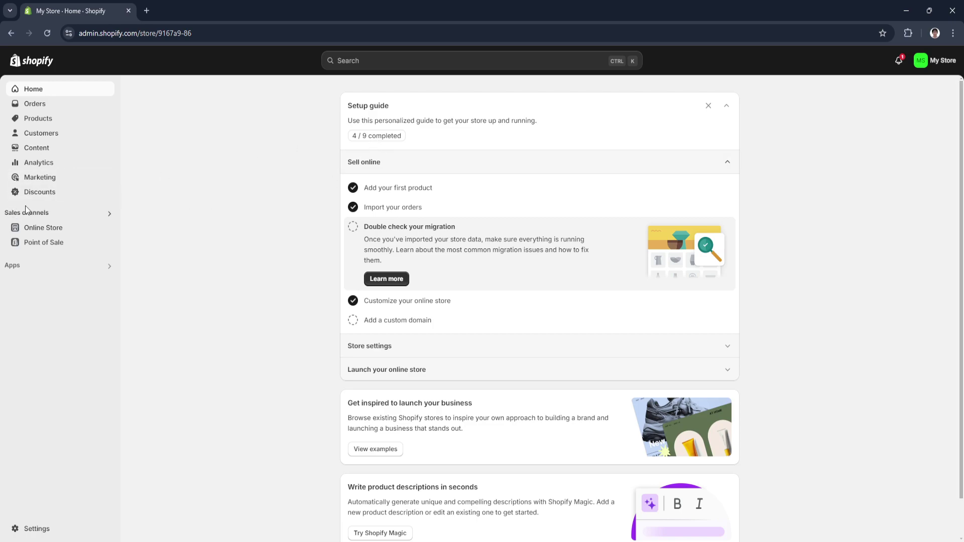
click(35, 231)
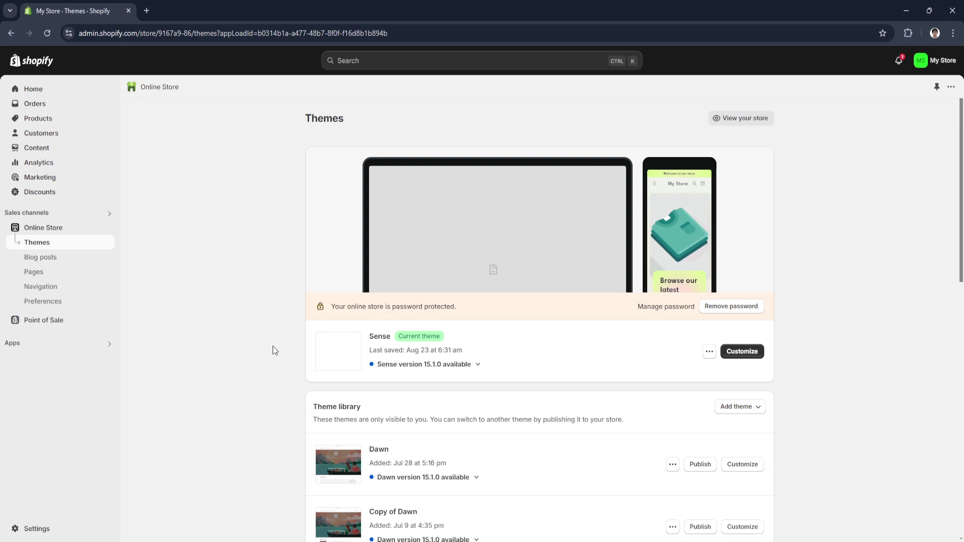
scroll(416, 391, down, 3)
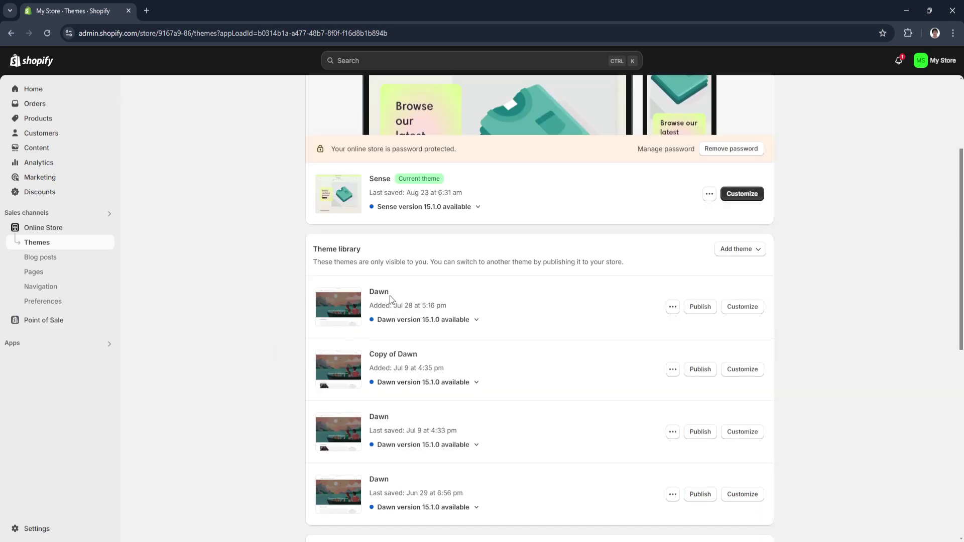
scroll(370, 234, up, 1)
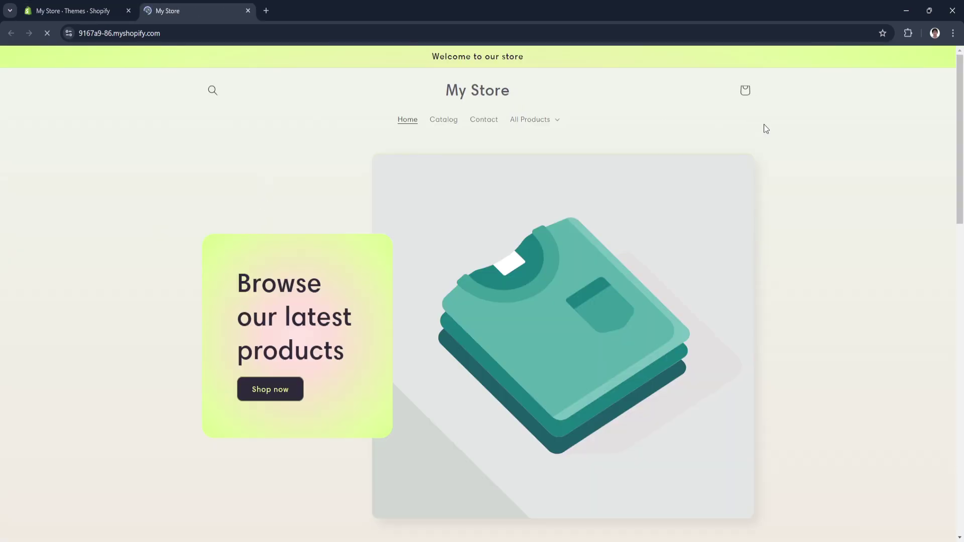
Step: Scroll the storefront's Jacket, Pants, Sweater and T-Shirt products, spotlight and email signup
scroll(688, 397, down, 8)
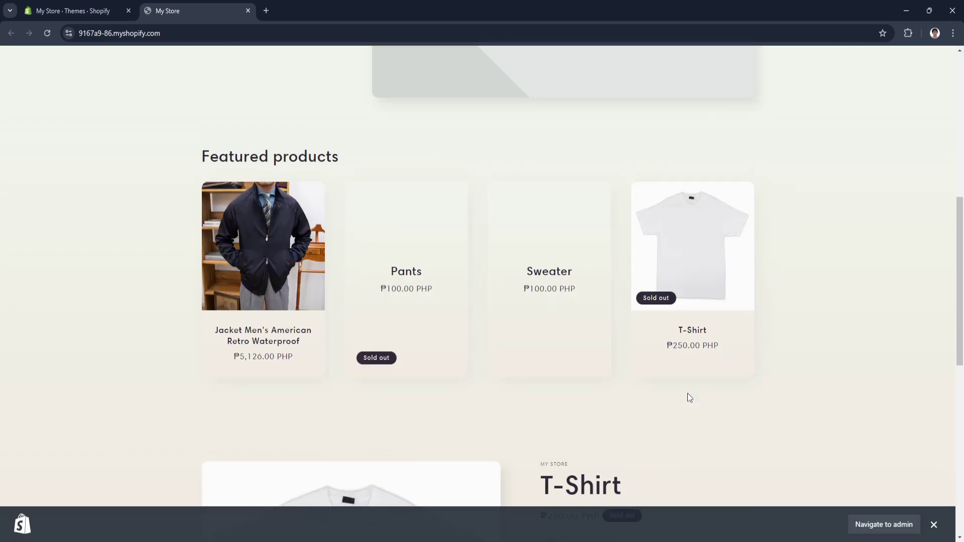
scroll(688, 397, up, 8)
scroll(687, 394, down, 3)
scroll(686, 393, up, 3)
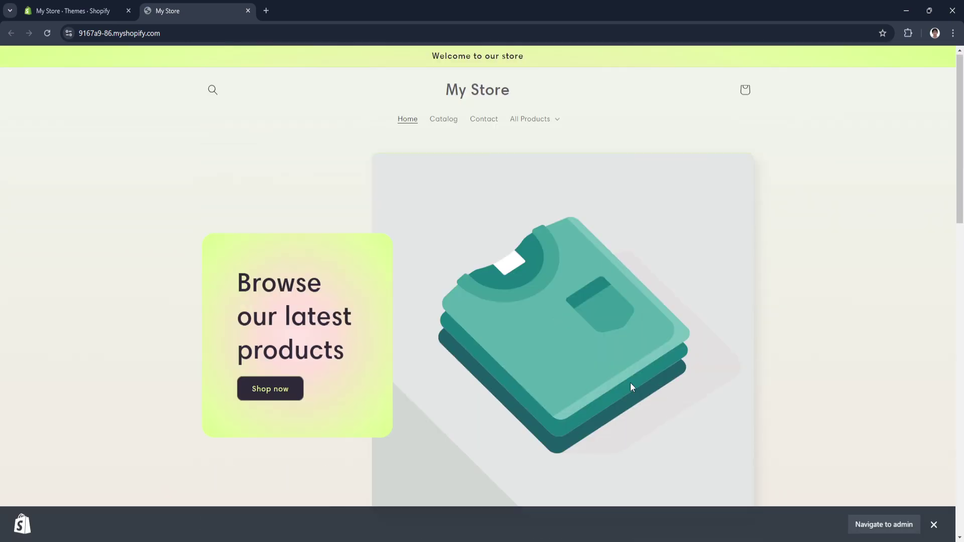
scroll(269, 387, down, 8)
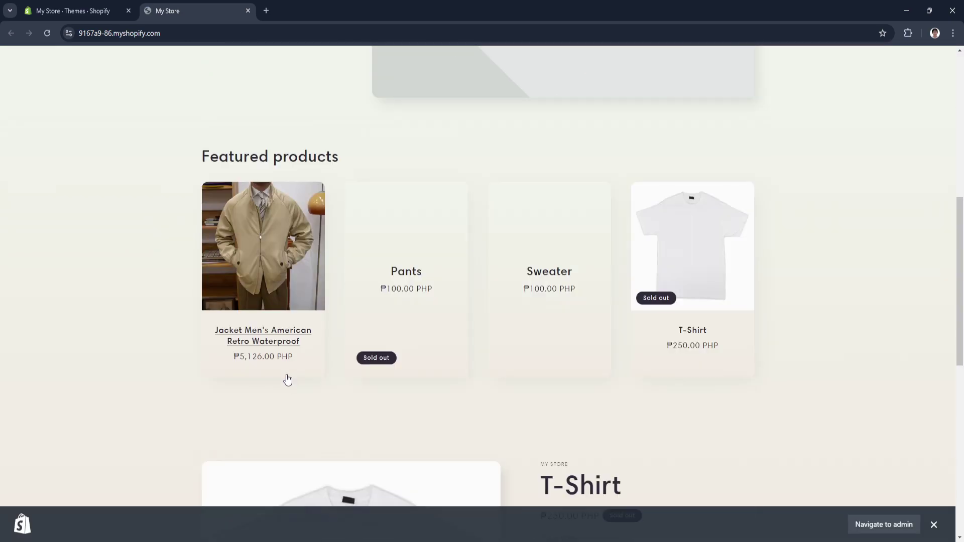
scroll(506, 294, down, 8)
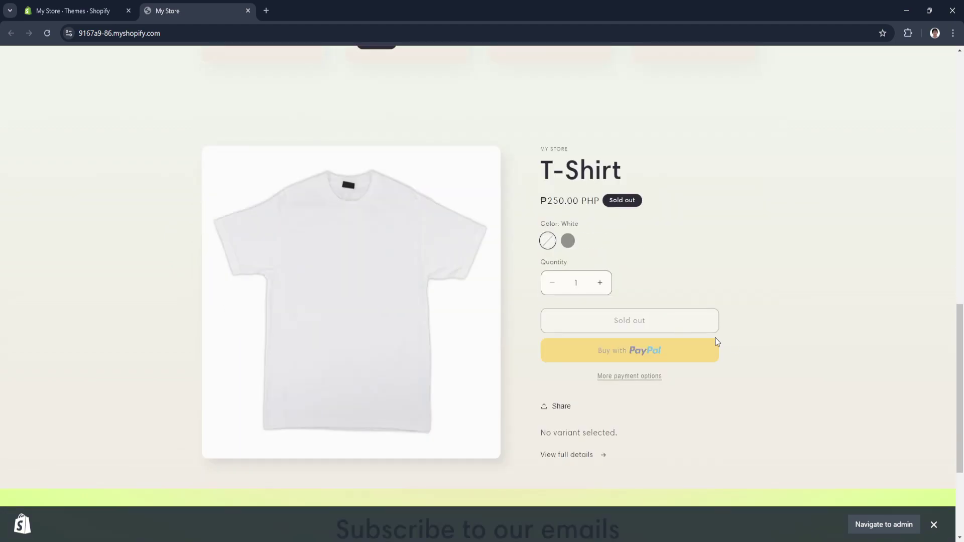
scroll(704, 391, up, 2)
scroll(680, 403, down, 2)
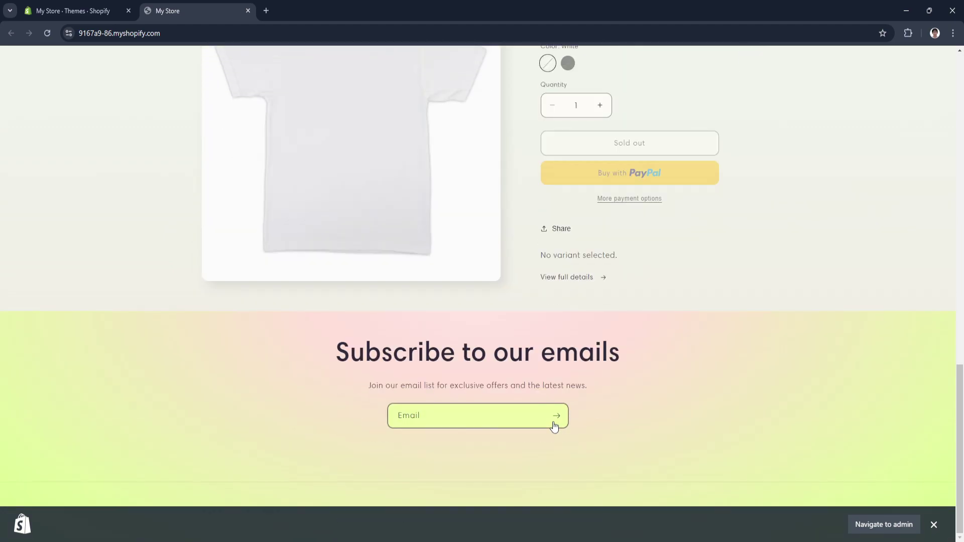
scroll(635, 417, up, 15)
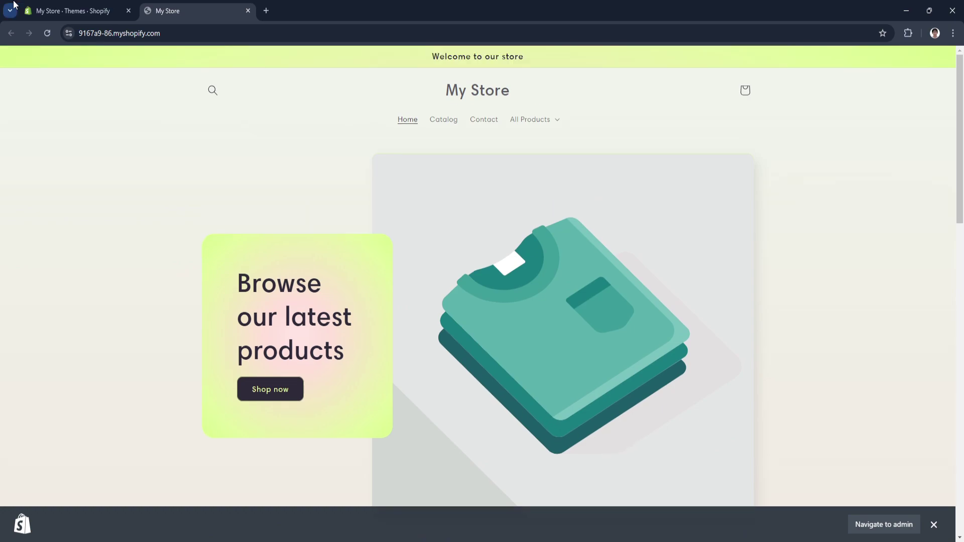
Step: Close the storefront, then review Orders, Drafts and Abandoned checkouts before opening Products
click(248, 10)
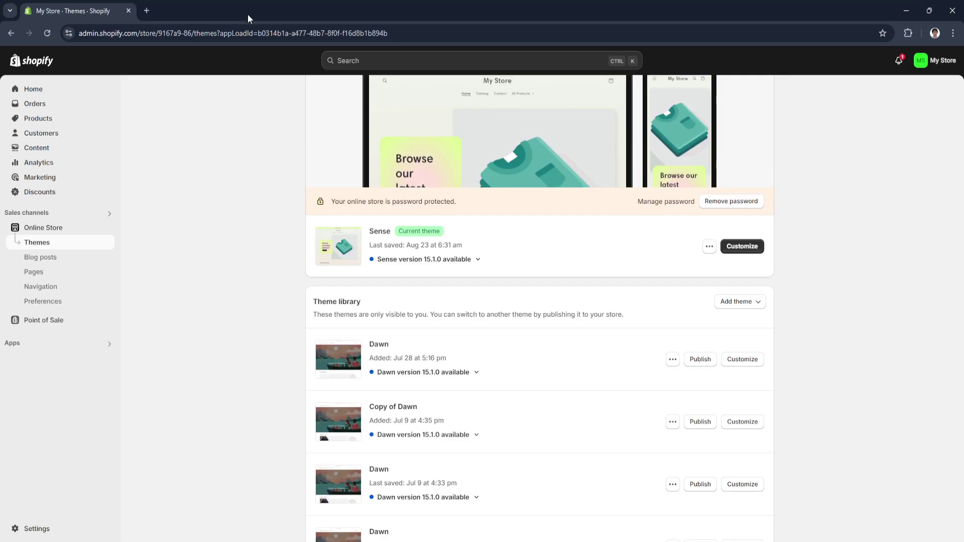
click(41, 91)
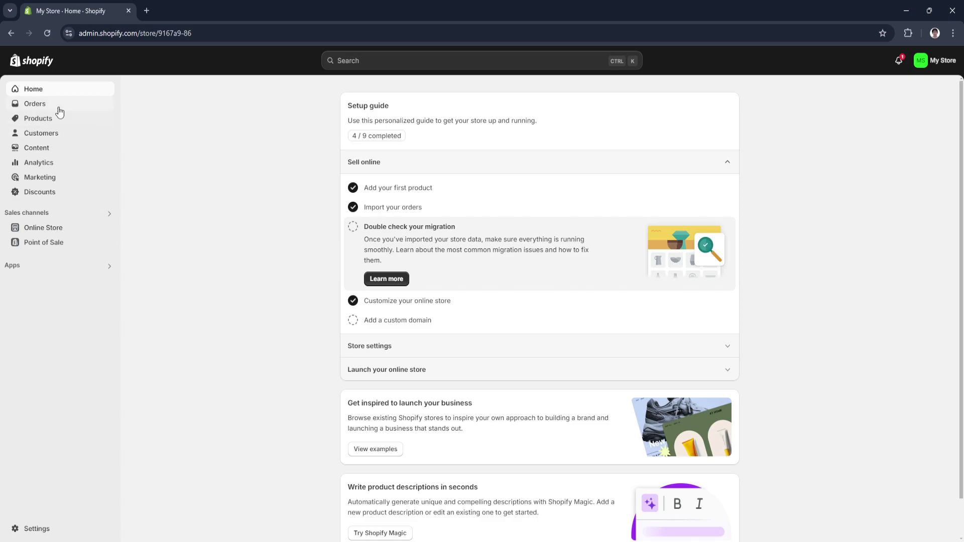
click(43, 106)
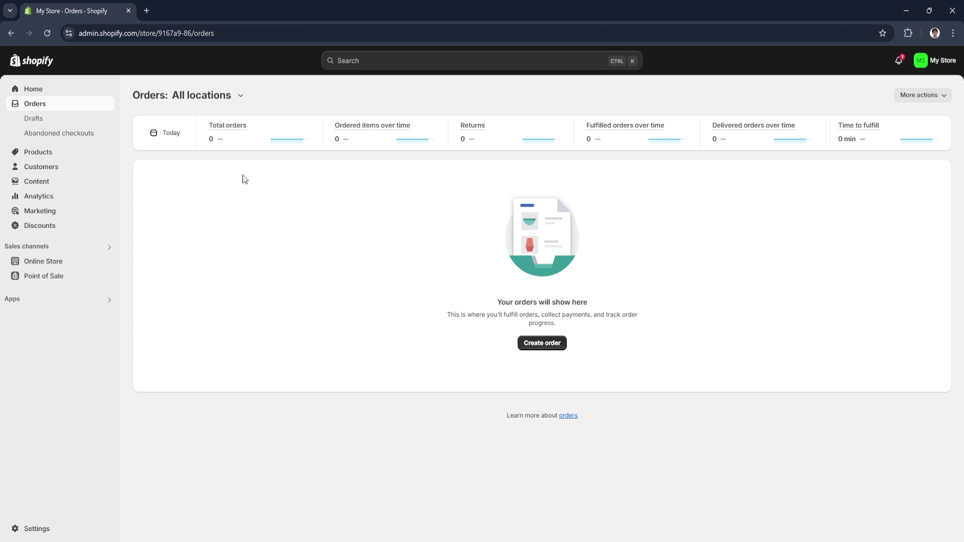
click(36, 119)
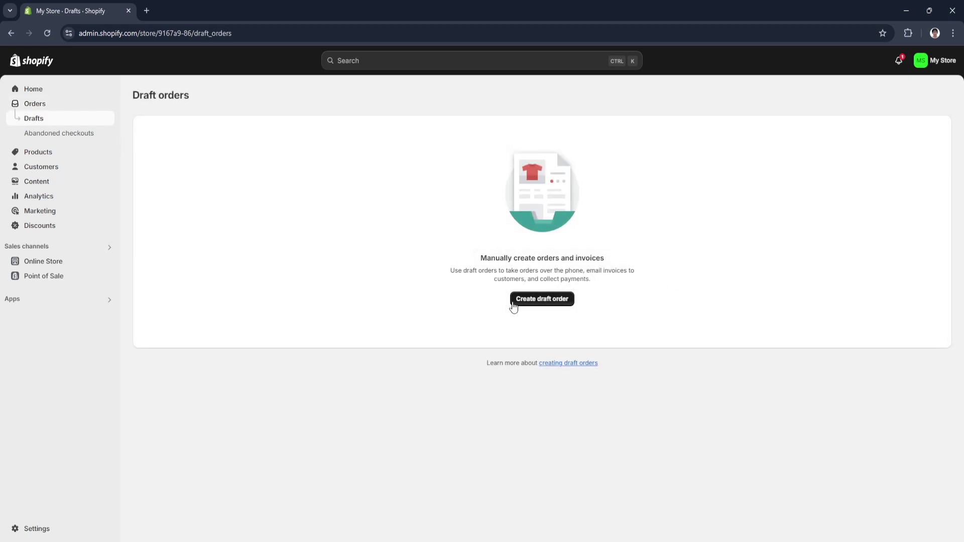
click(41, 134)
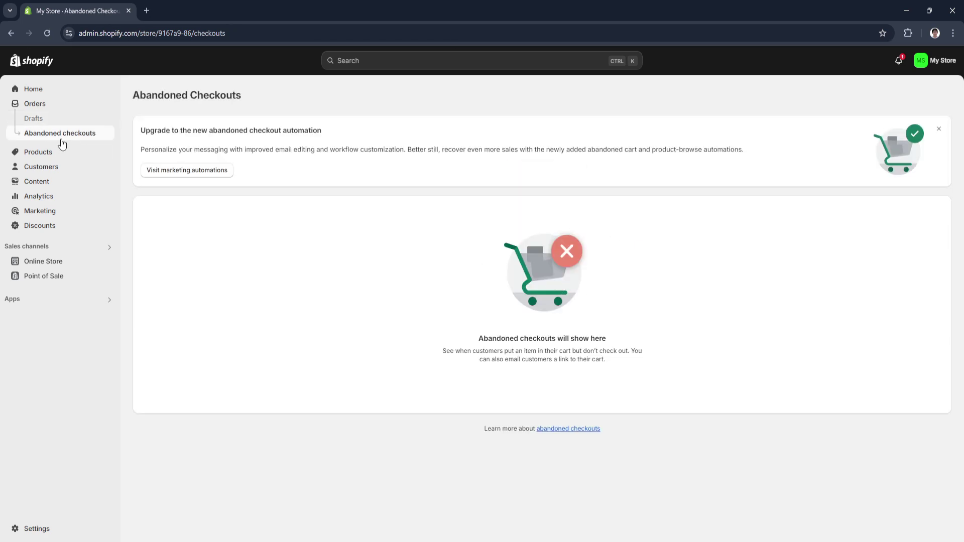
click(45, 151)
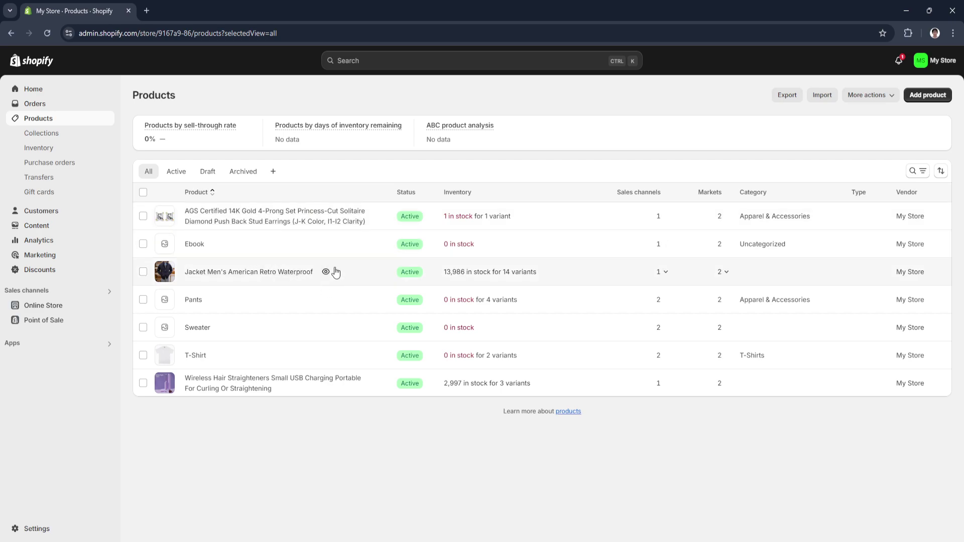
Step: Browse Collections, Inventory, Purchase orders and Transfers, ending on the empty Gift cards page
click(53, 140)
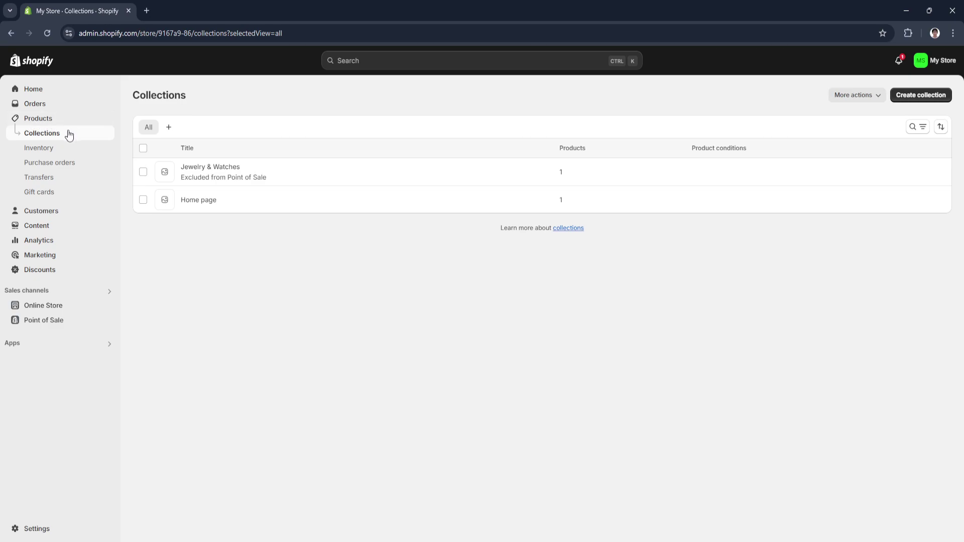
click(32, 149)
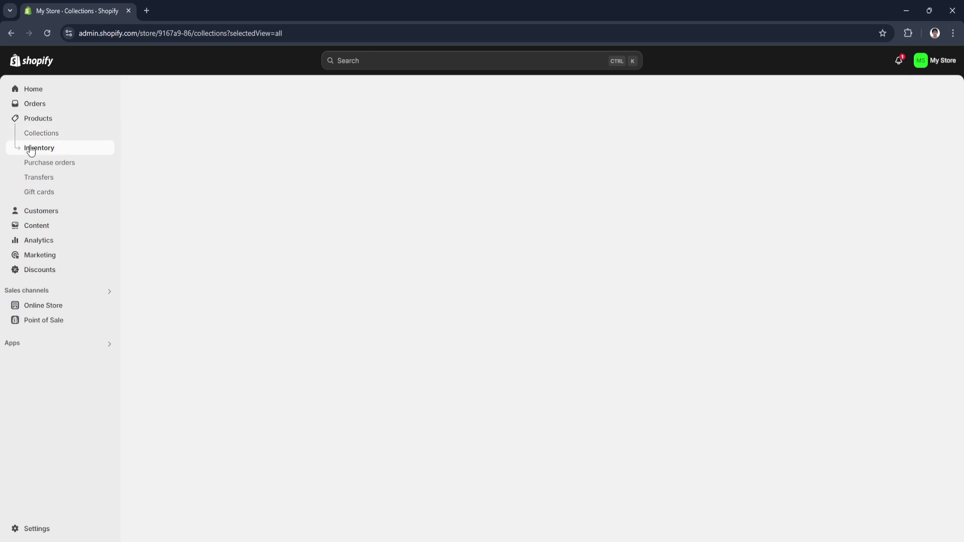
click(52, 164)
click(54, 181)
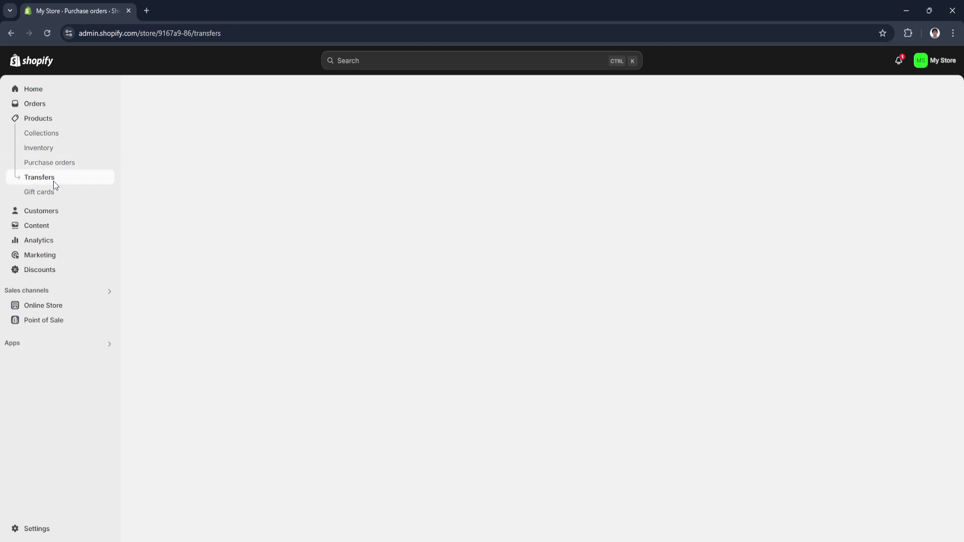
click(65, 198)
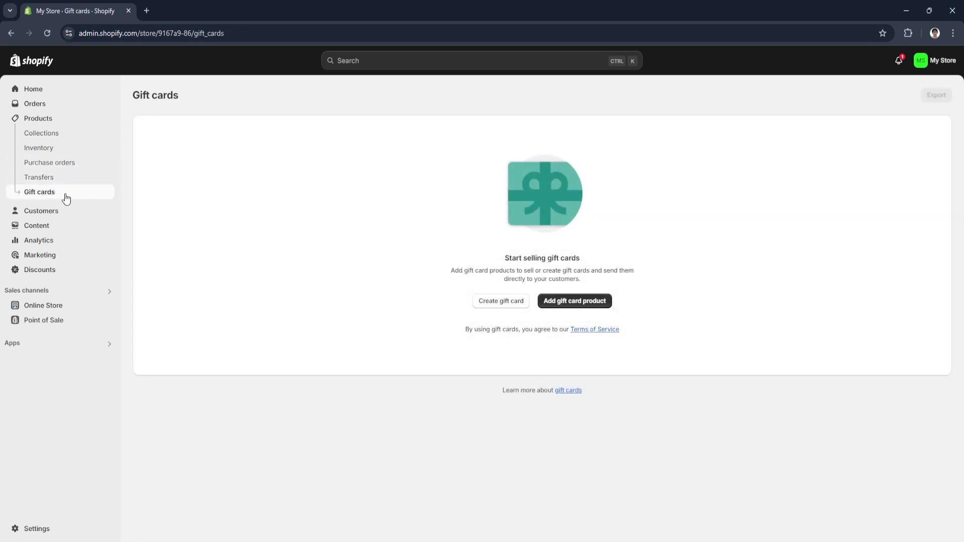
Step: Open Customers and preview the Add customer form without saving
click(58, 210)
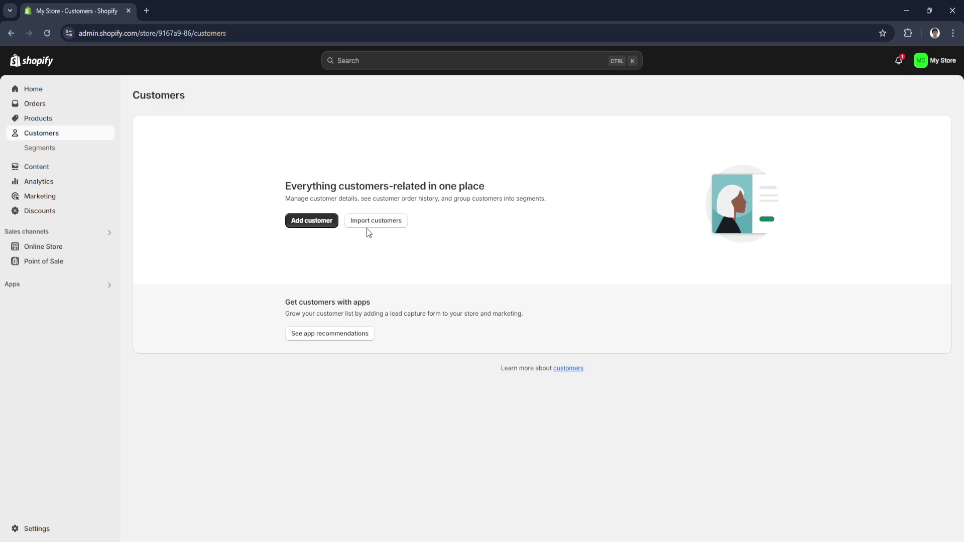
click(304, 225)
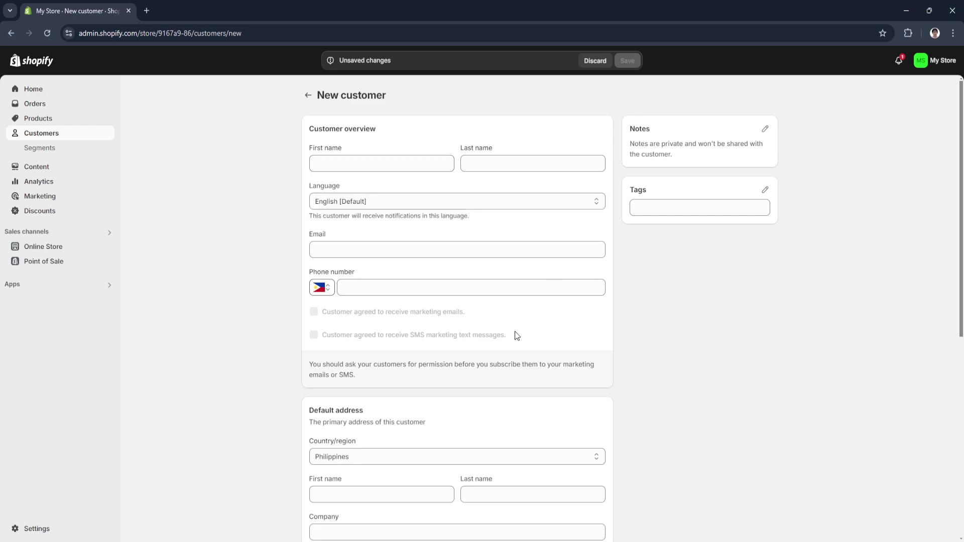
click(308, 95)
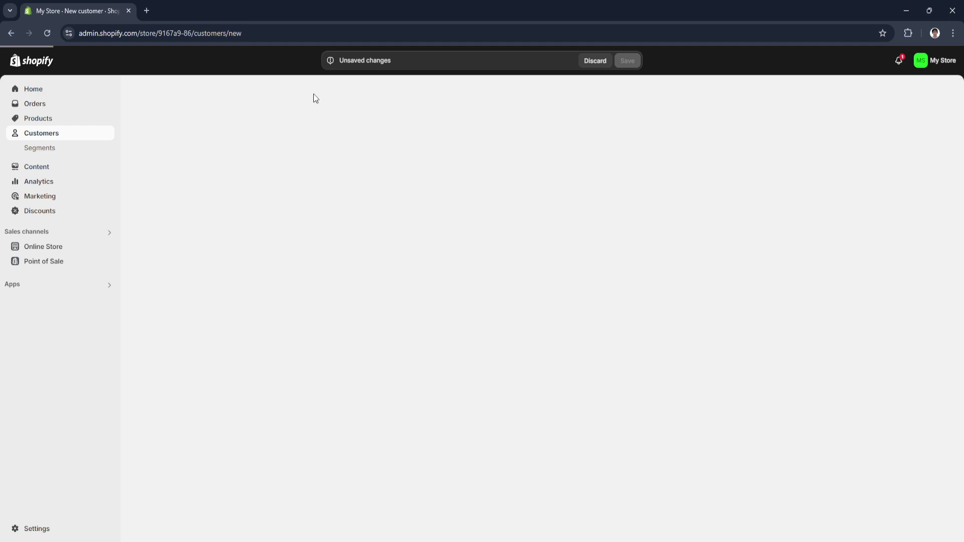
Step: Open and cancel the customer CSV import, then view the five customer segments
click(387, 226)
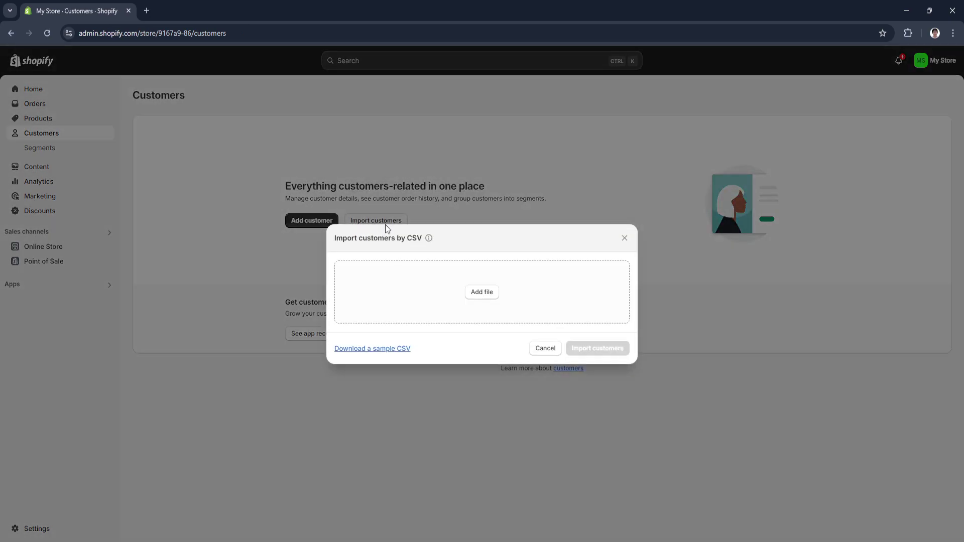
click(625, 238)
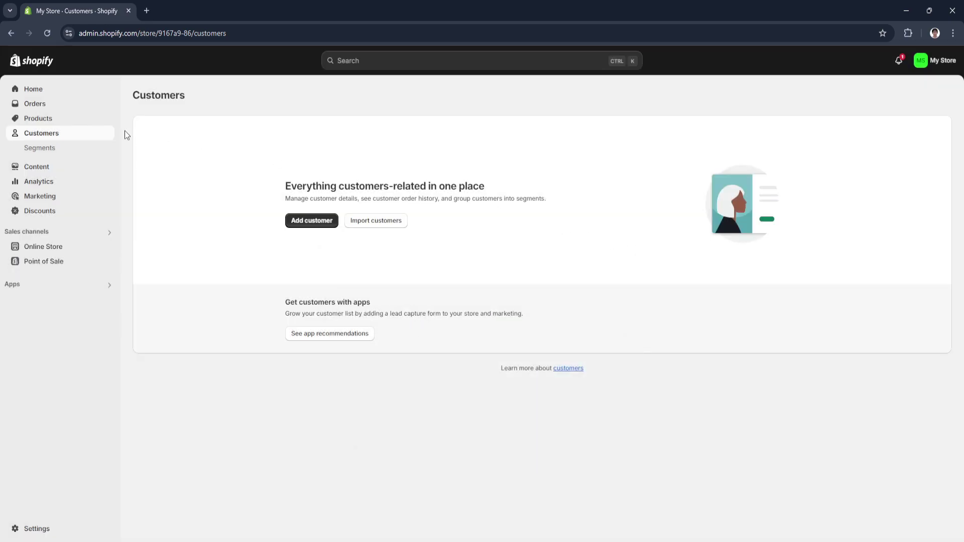
click(46, 149)
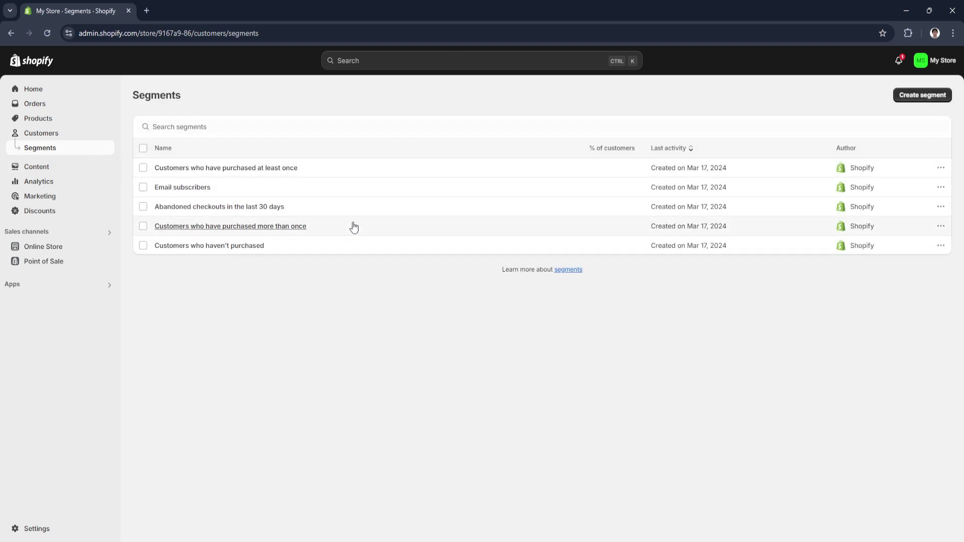
click(43, 148)
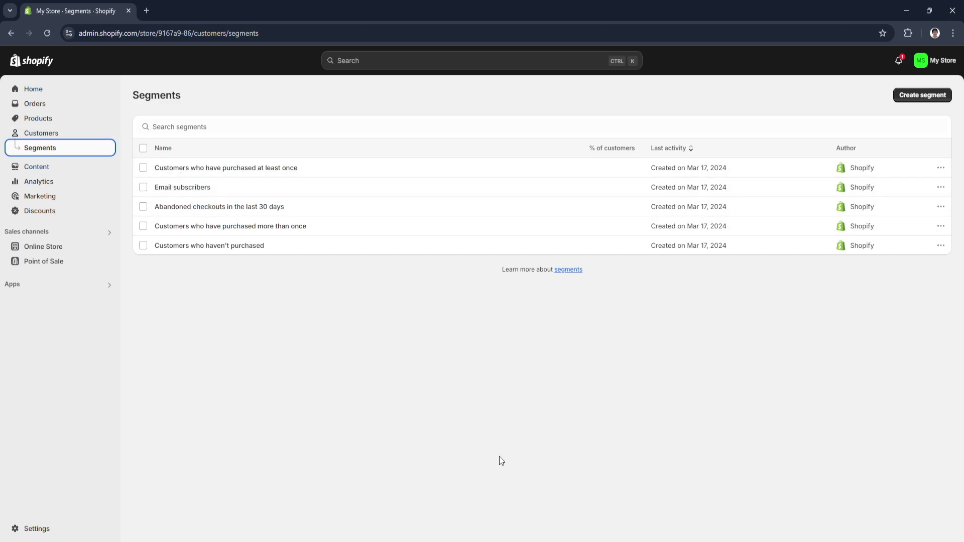
Step: Pass through Metaobjects to the Files page listing WEBP and JPG product images
click(67, 167)
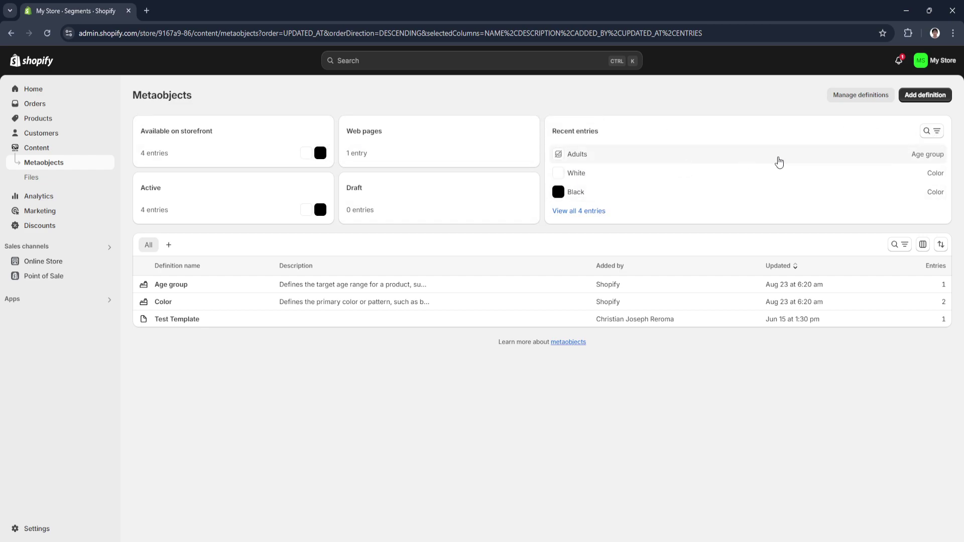
click(40, 180)
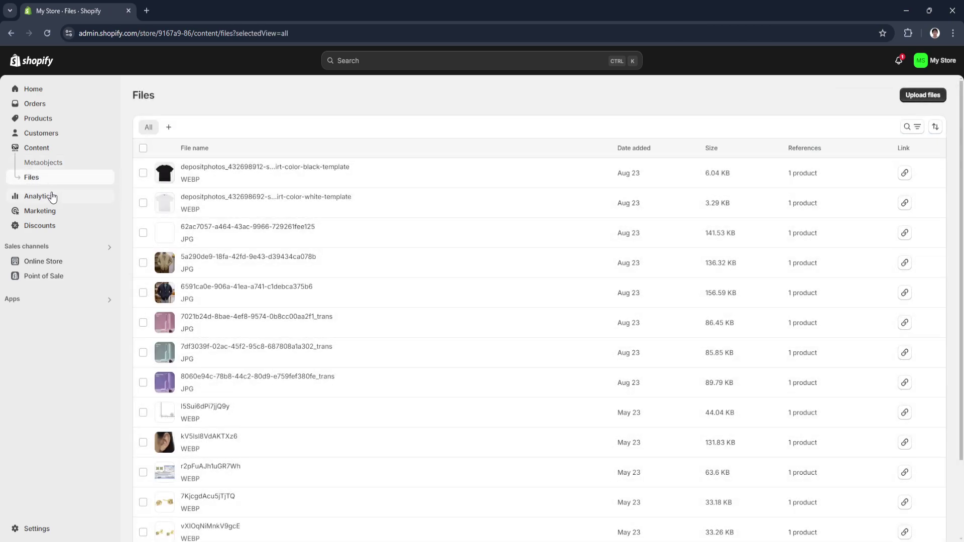
Step: Browse the Analytics dashboard and Reports, ending on Live View with zero visitors and ₱0.00 sales
click(51, 196)
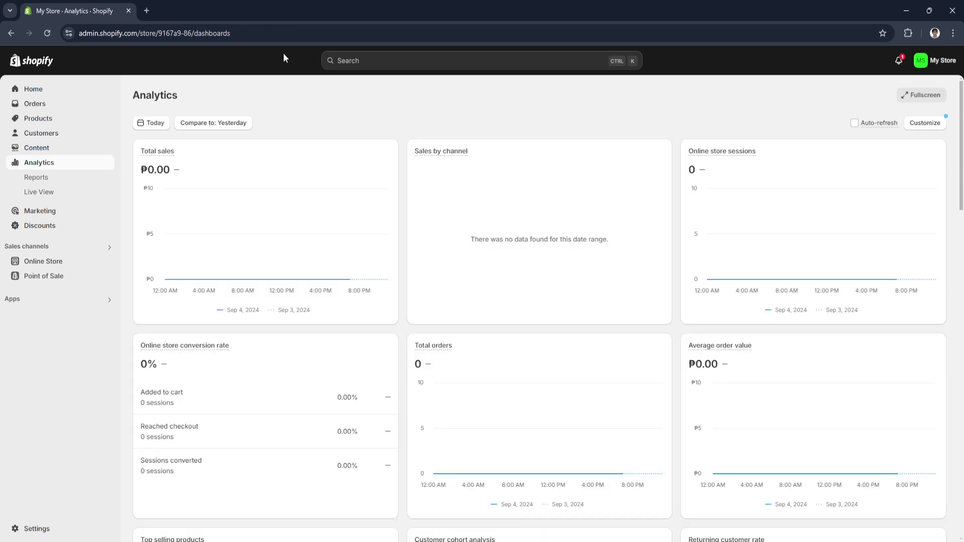
mouse_move(177, 156)
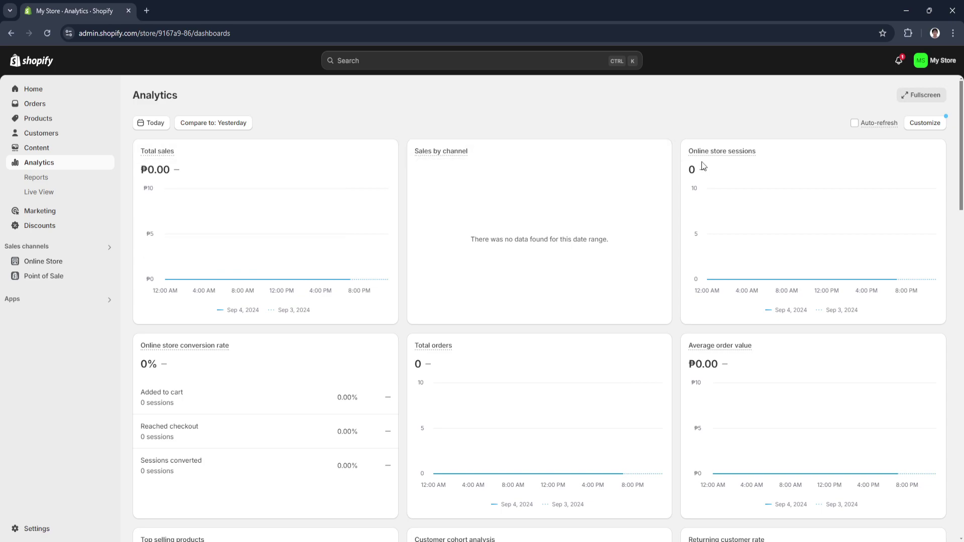
mouse_move(721, 161)
scroll(437, 361, down, 8)
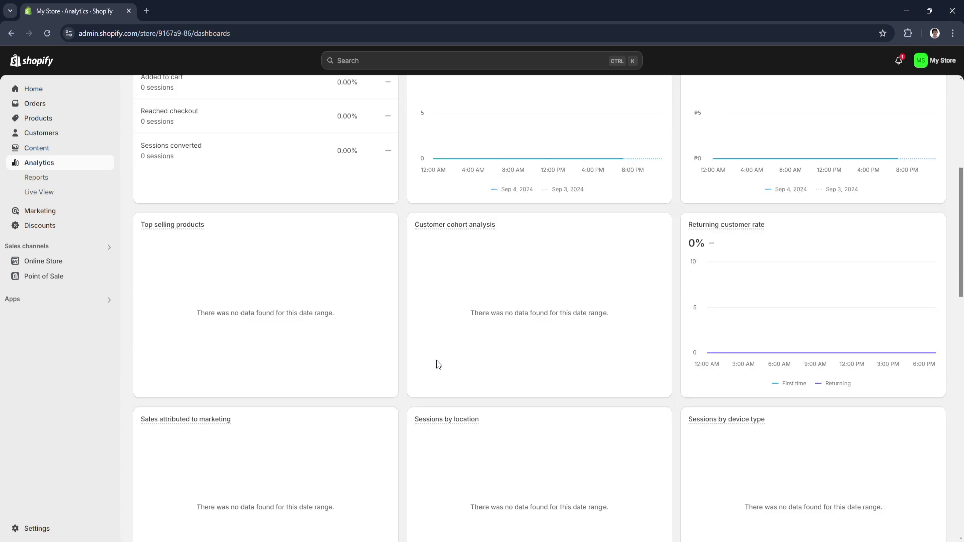
scroll(437, 360, up, 8)
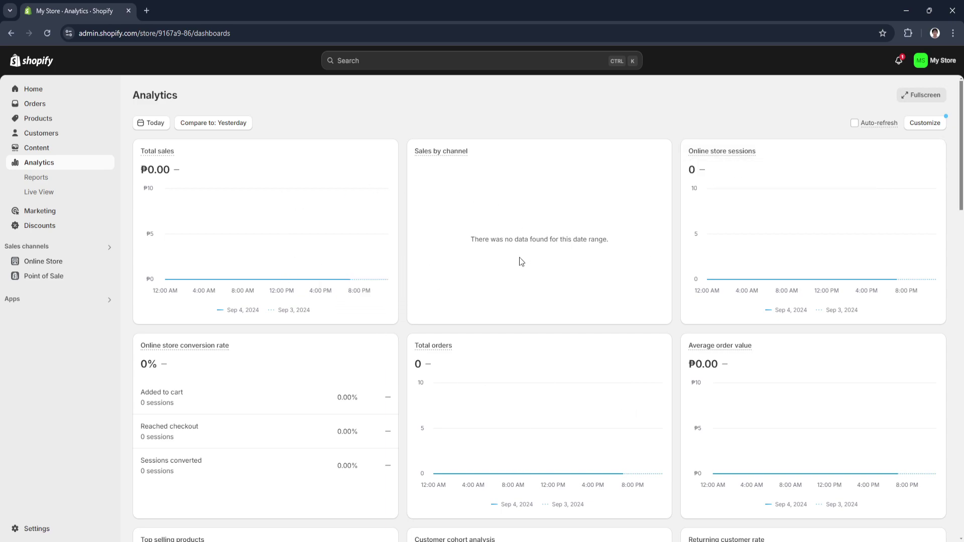
click(59, 181)
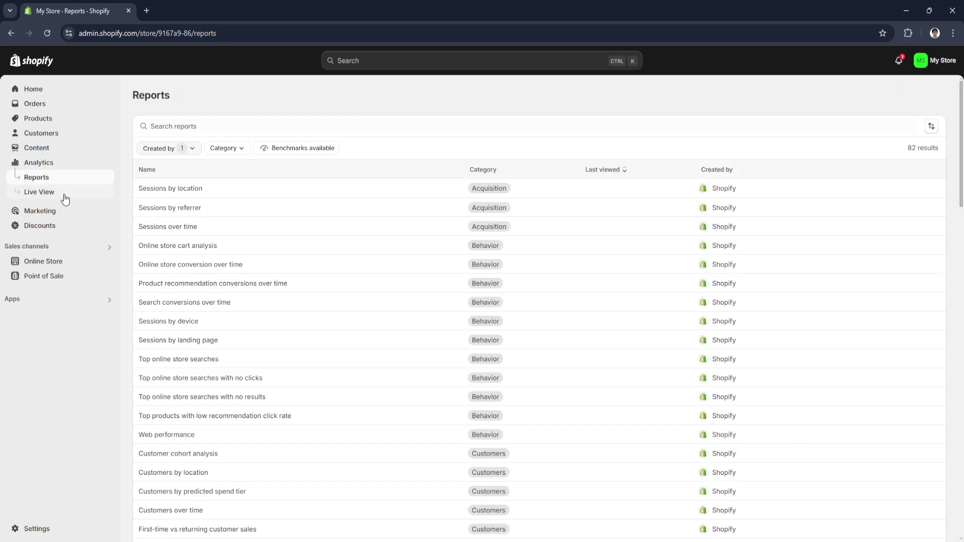
click(65, 198)
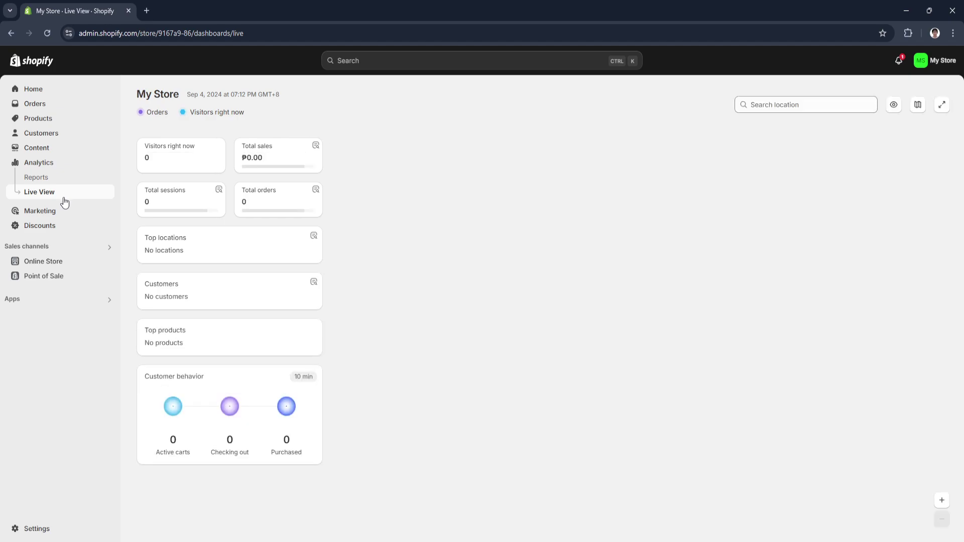
Step: Browse Marketing, Campaigns and Automations, then view the 10OFF and BUY1GET1 discounts
click(58, 212)
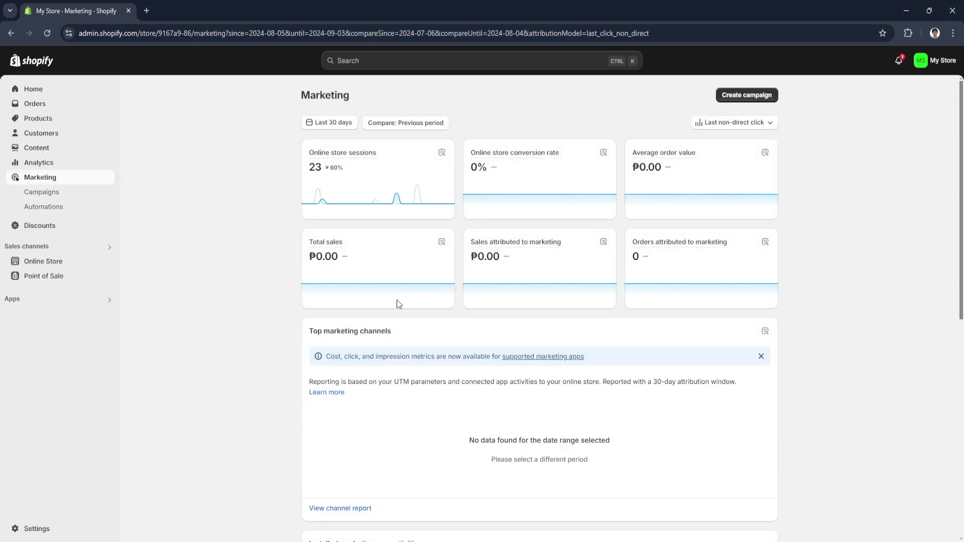
scroll(812, 295, down, 3)
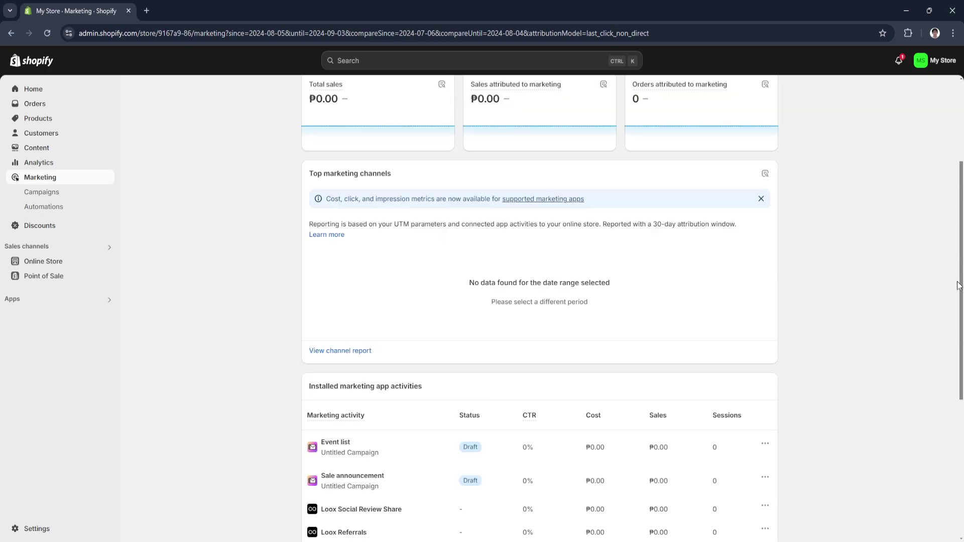
drag(960, 295, 954, 209)
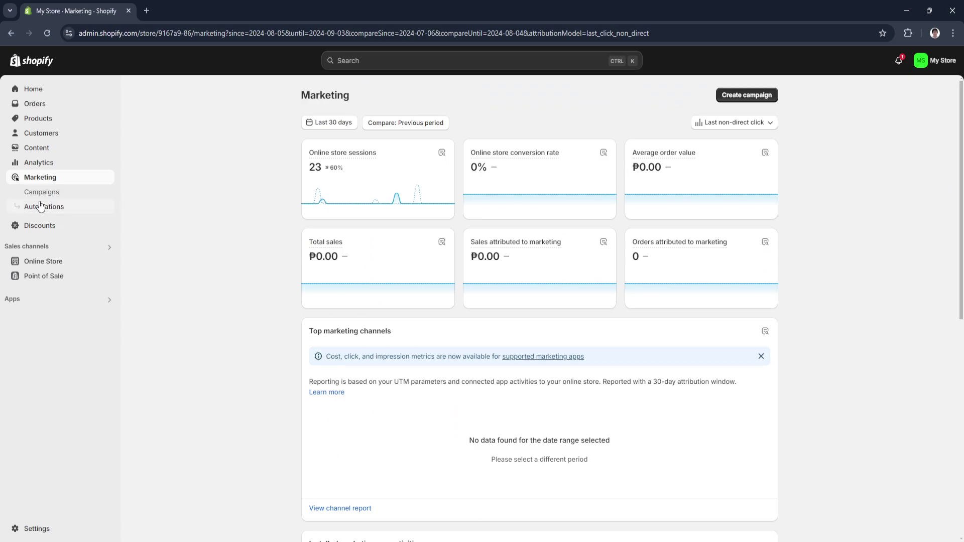
click(39, 196)
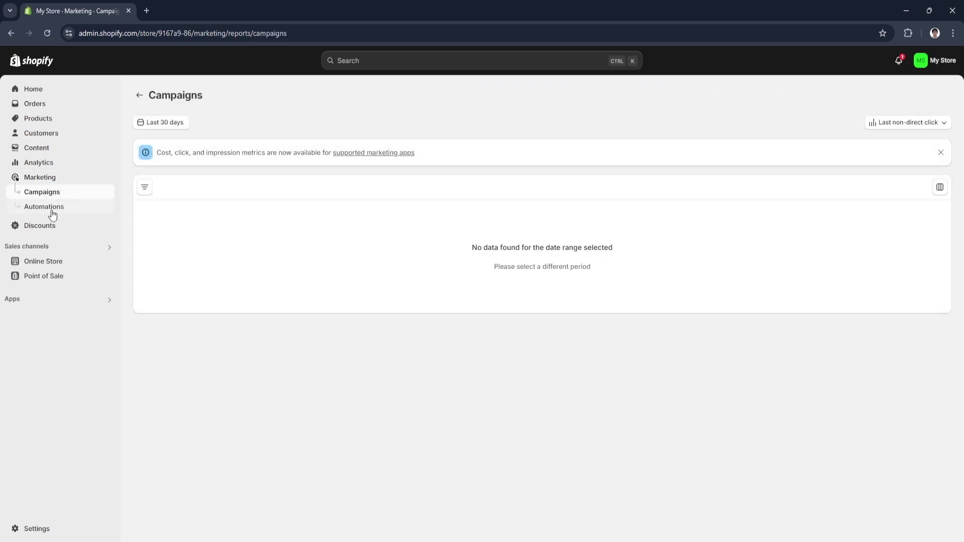
click(53, 214)
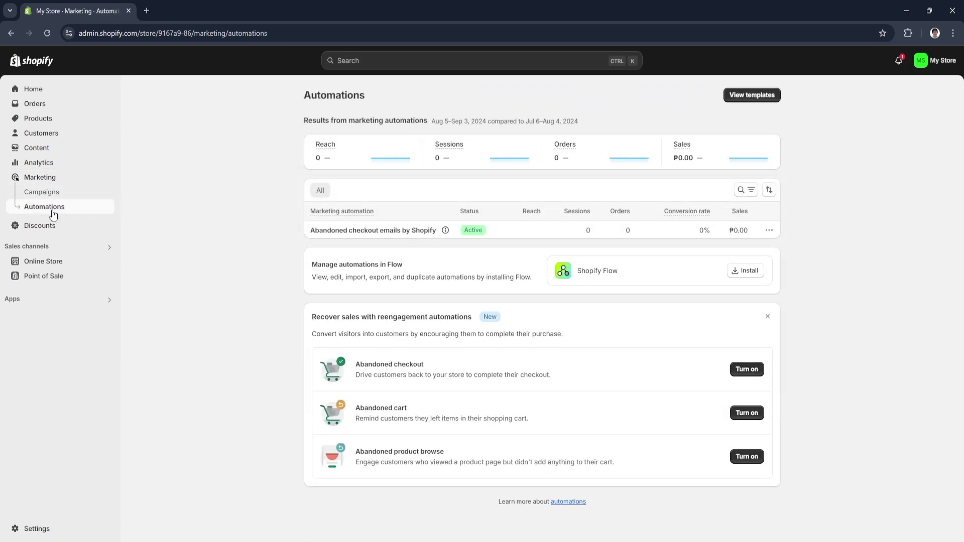
click(48, 226)
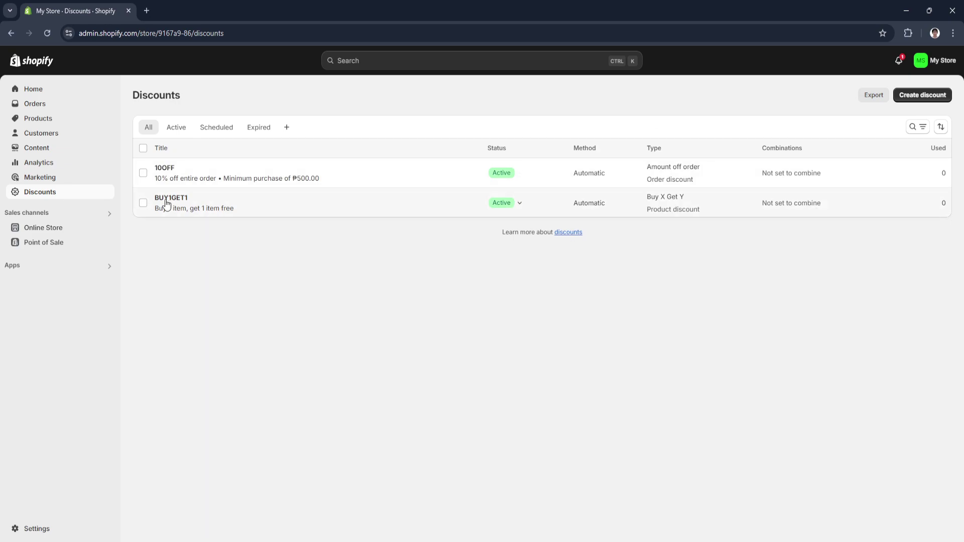
Step: Open the Point of Sale channel, choose Get started, and review its 3-of-5 setup checklist
click(65, 244)
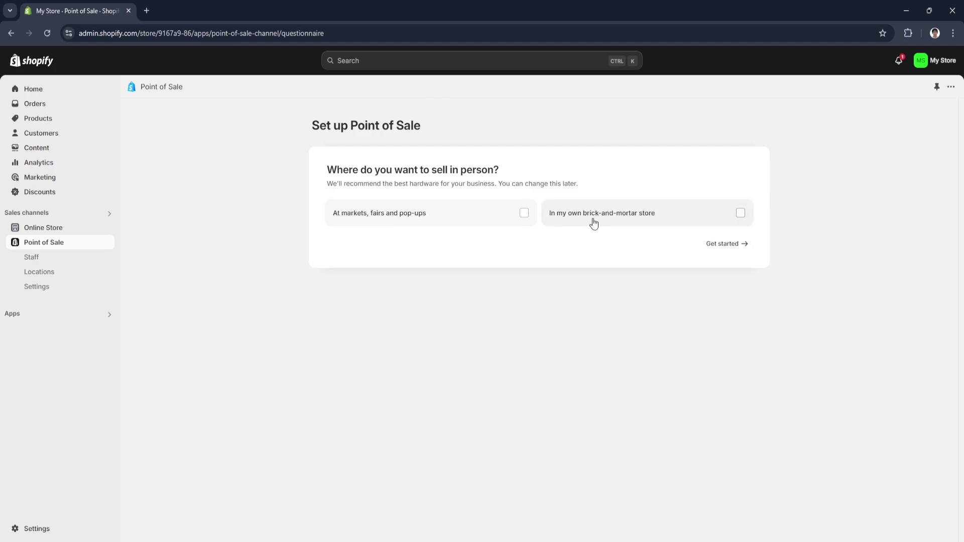
click(715, 251)
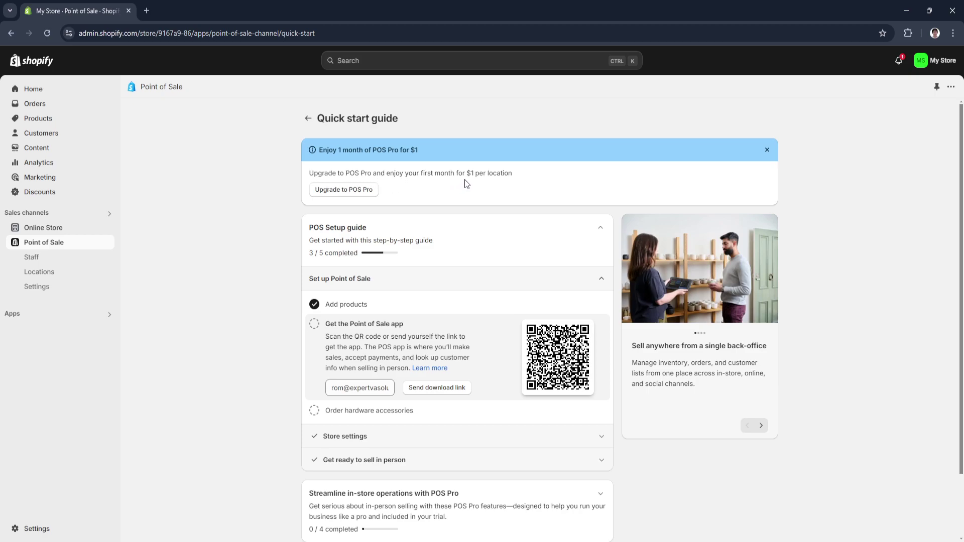
scroll(495, 246, down, 2)
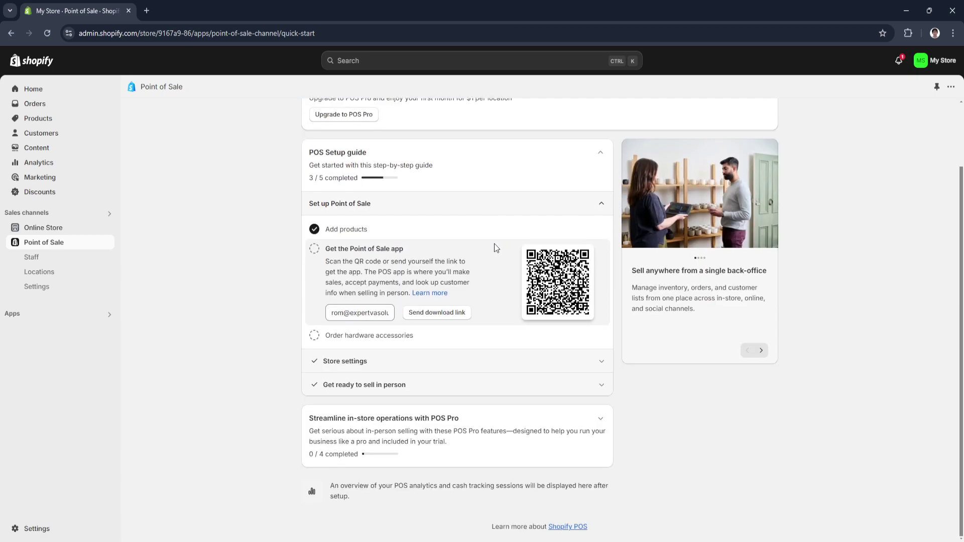
scroll(495, 248, up, 1)
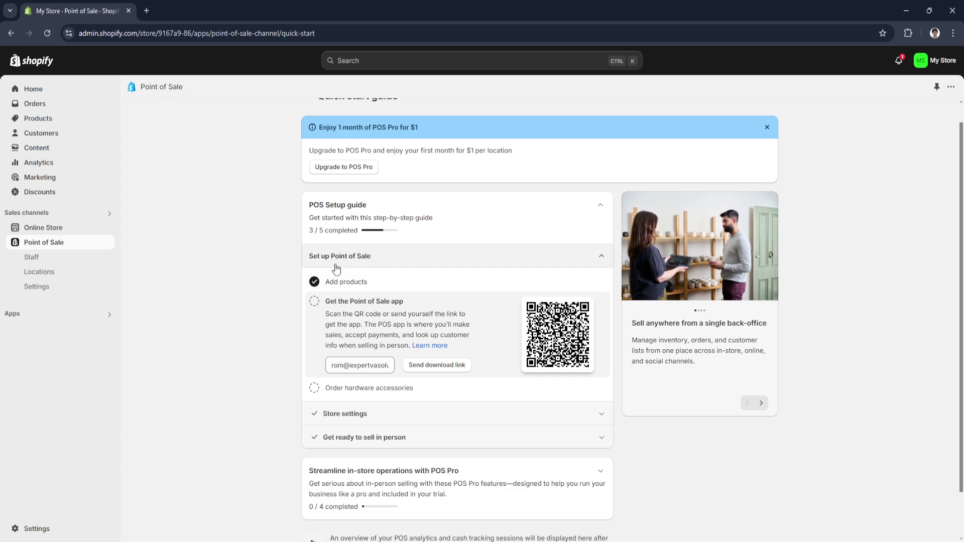
scroll(438, 294, down, 1)
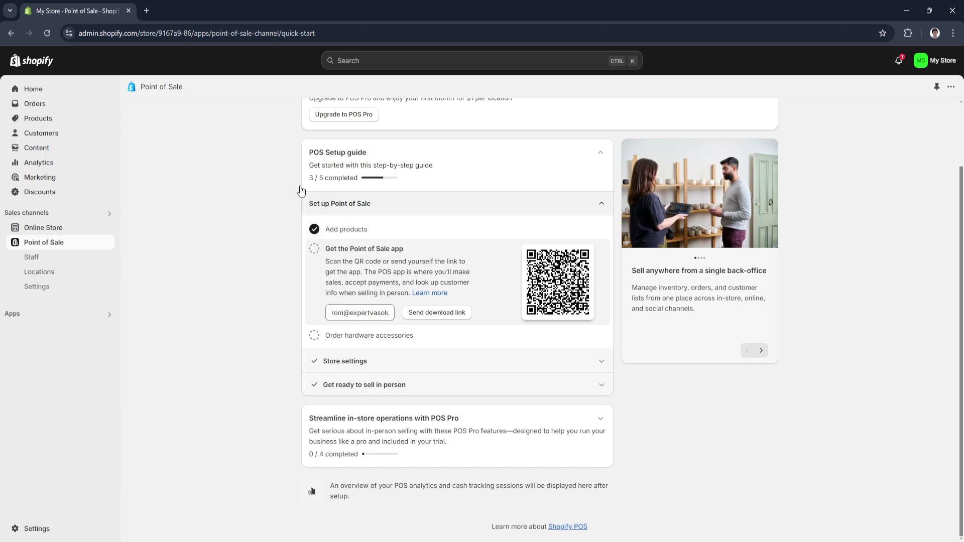
Step: Start a new product from the Products list and dismiss the existing-files media picker
click(64, 120)
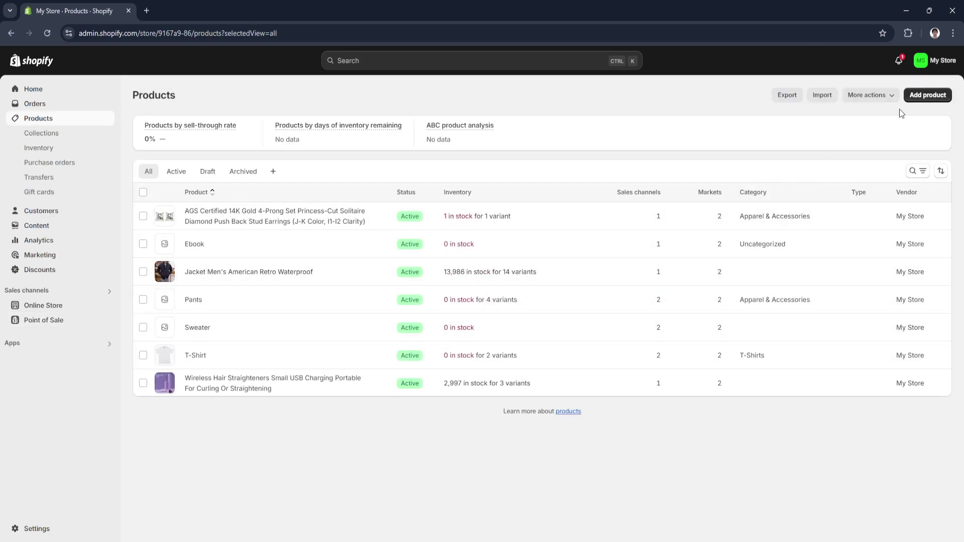
click(924, 96)
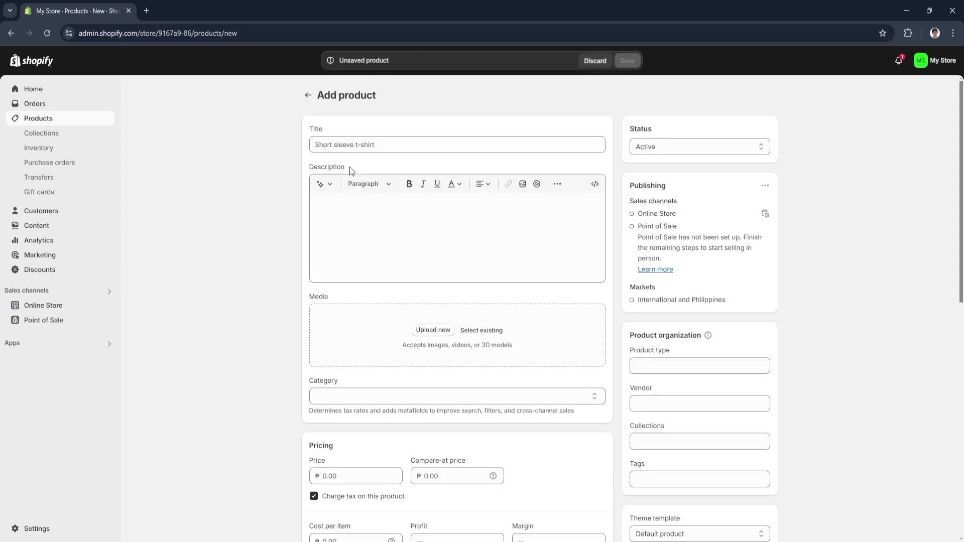
click(316, 142)
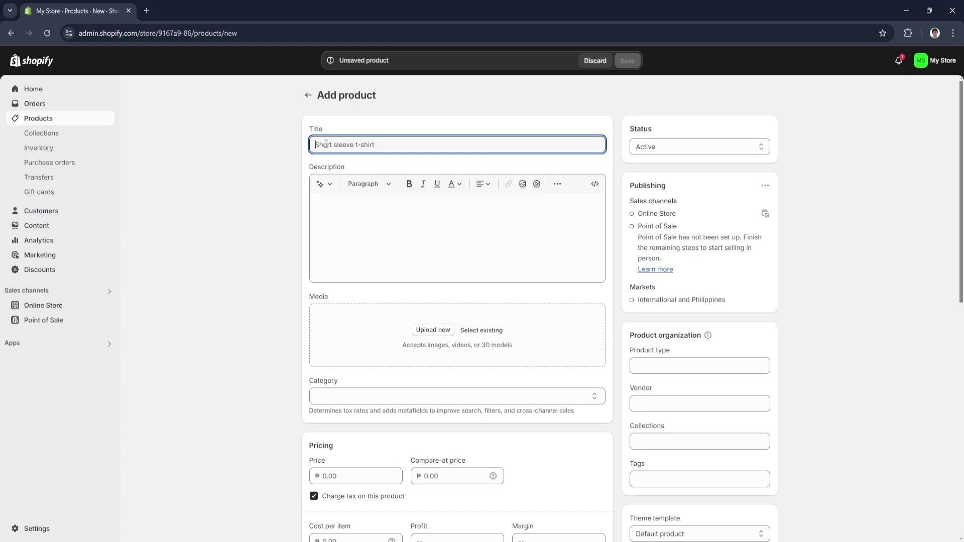
click(335, 211)
scroll(336, 216, down, 1)
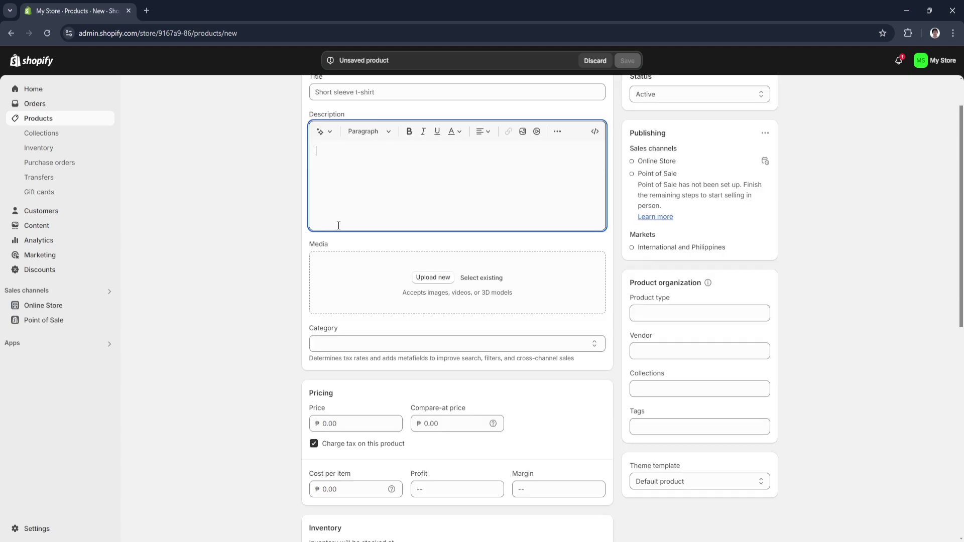
click(339, 267)
click(715, 108)
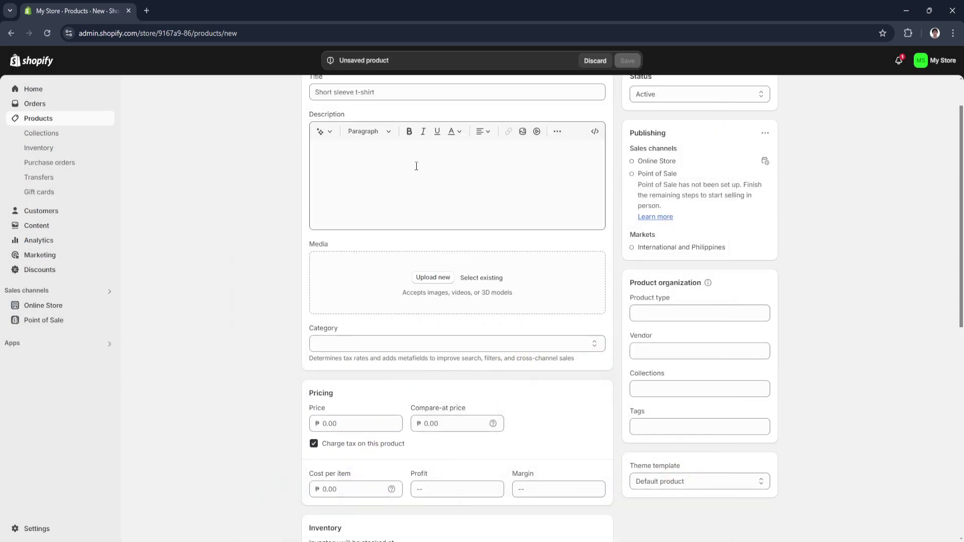
scroll(368, 151, up, 1)
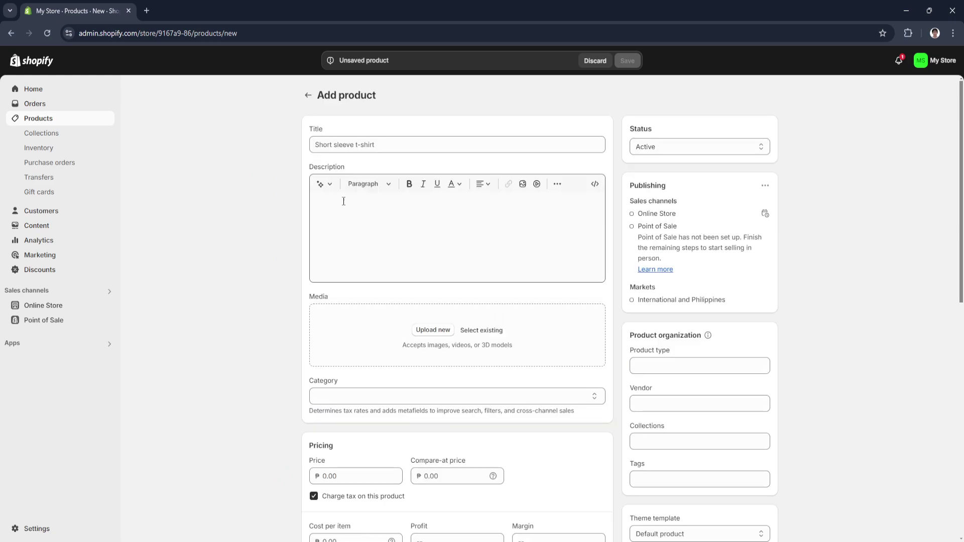
Step: Revisit the title and description fields and cancel another attempt to add media from store files
click(345, 150)
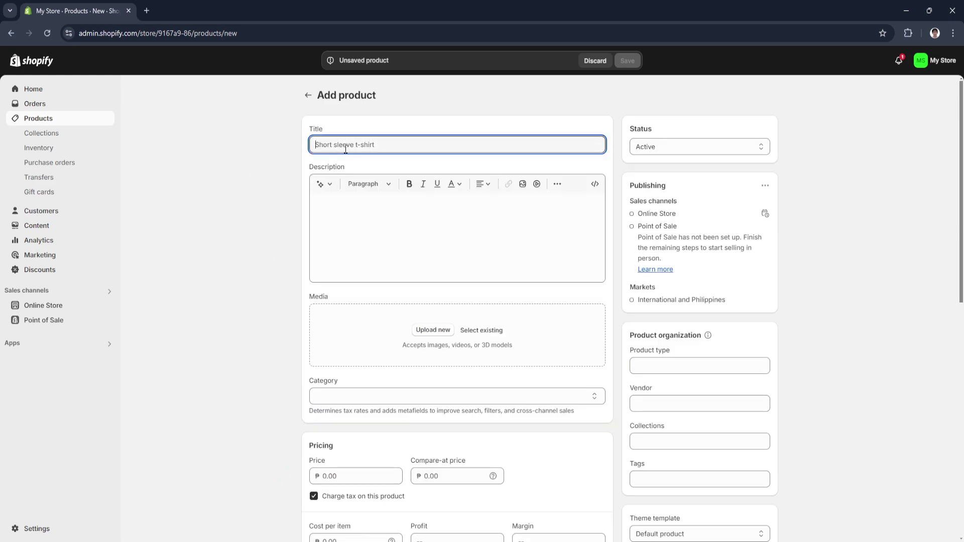
click(338, 208)
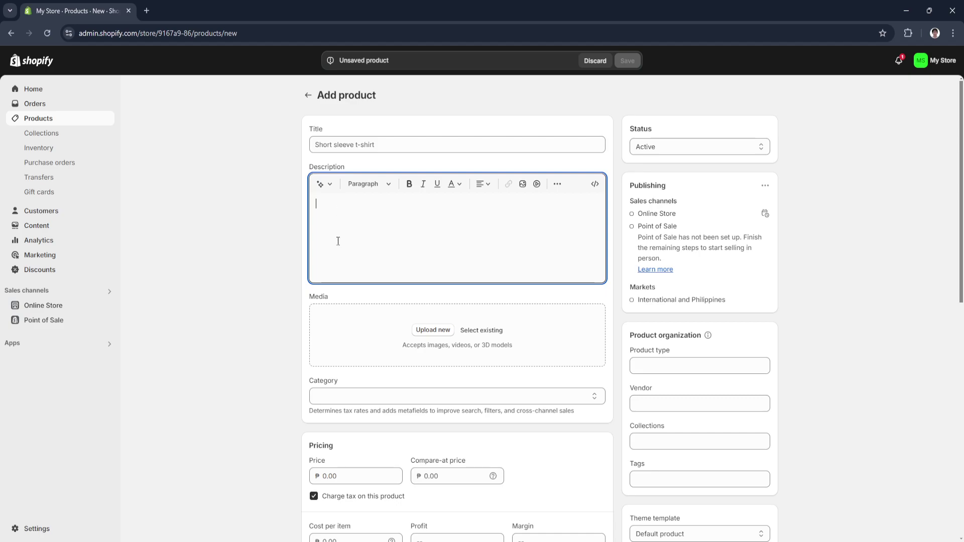
click(425, 332)
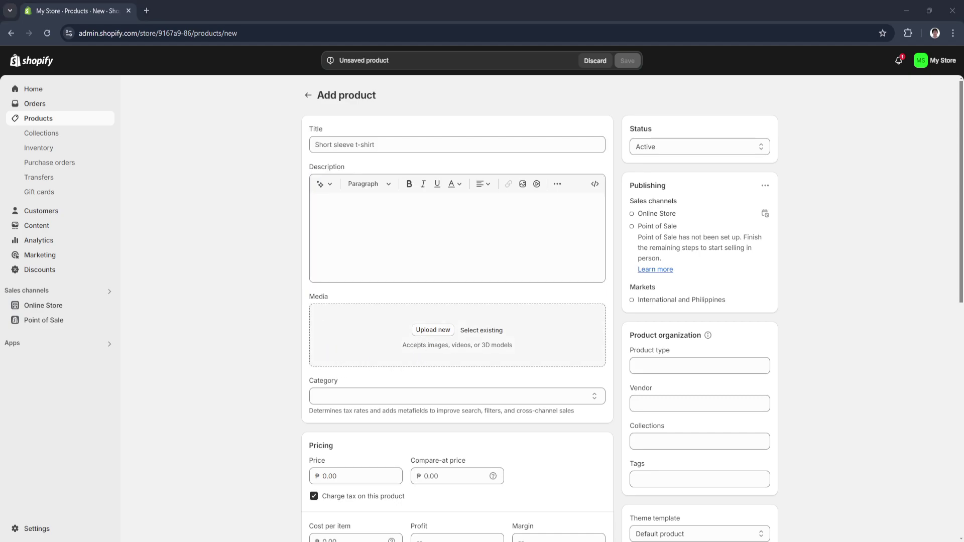
click(345, 347)
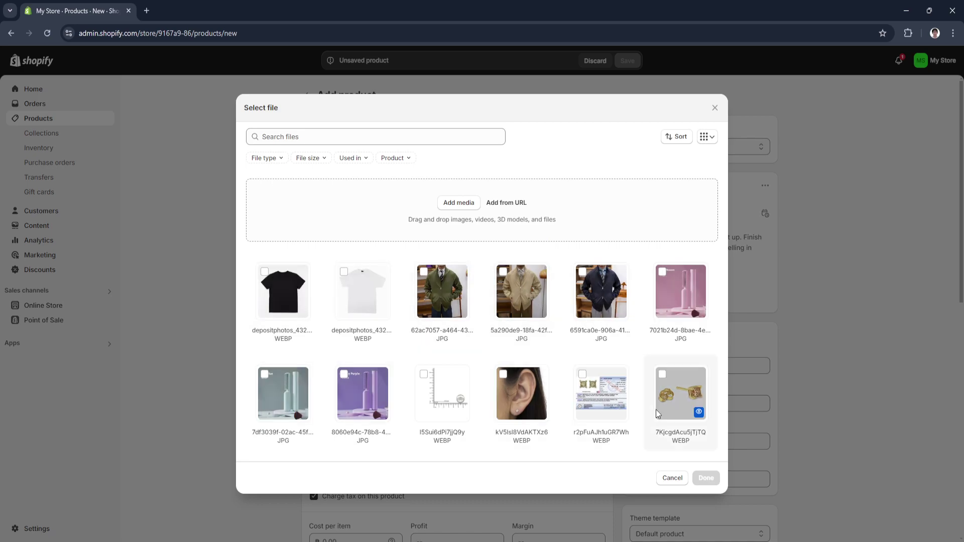
click(671, 478)
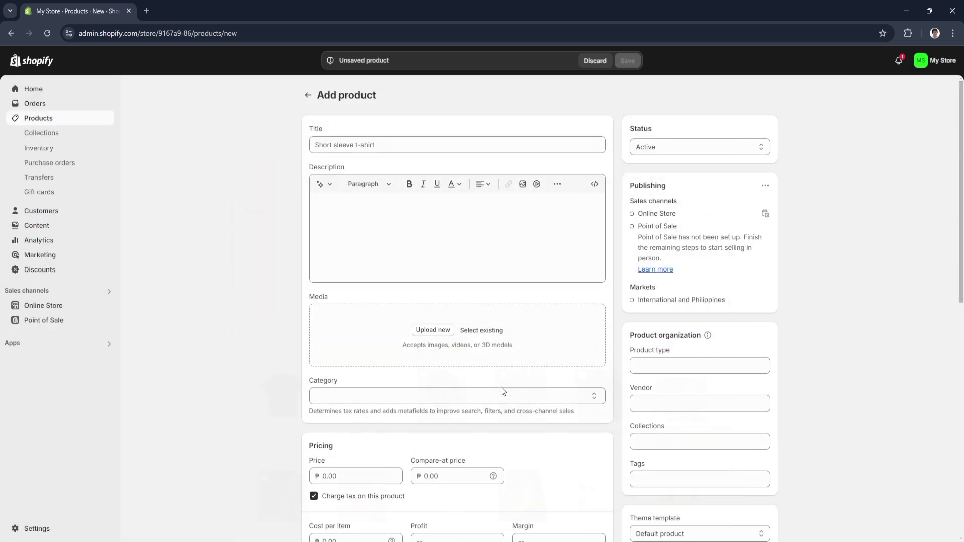
Step: Open and close the Category list, scroll to the form's bottom, and return to Point of Sale
scroll(498, 389, down, 1)
click(595, 345)
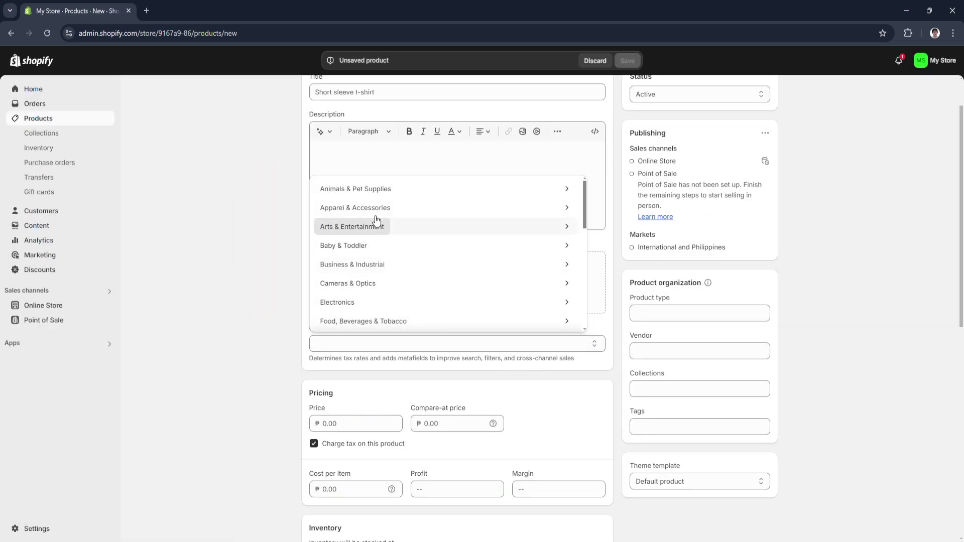
click(547, 375)
scroll(547, 374, down, 4)
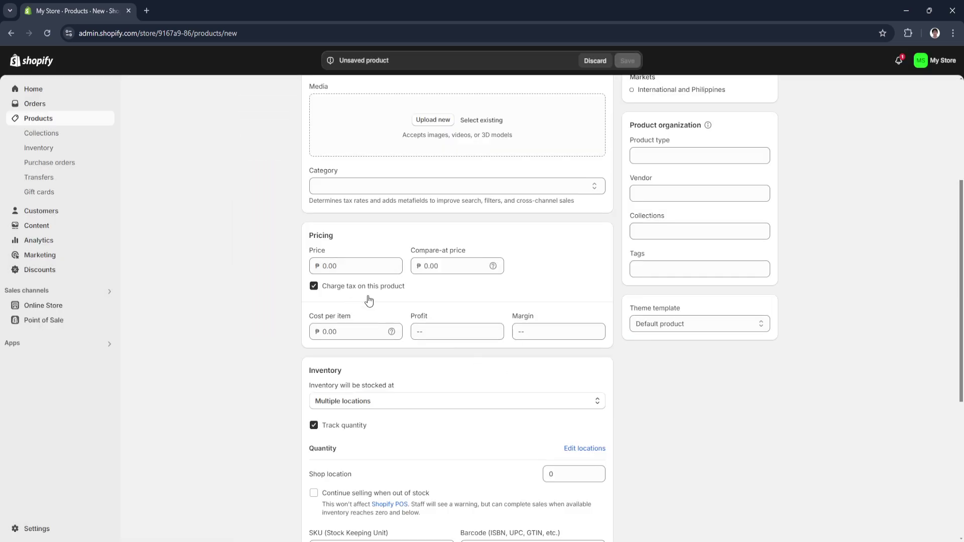
scroll(372, 313, down, 4)
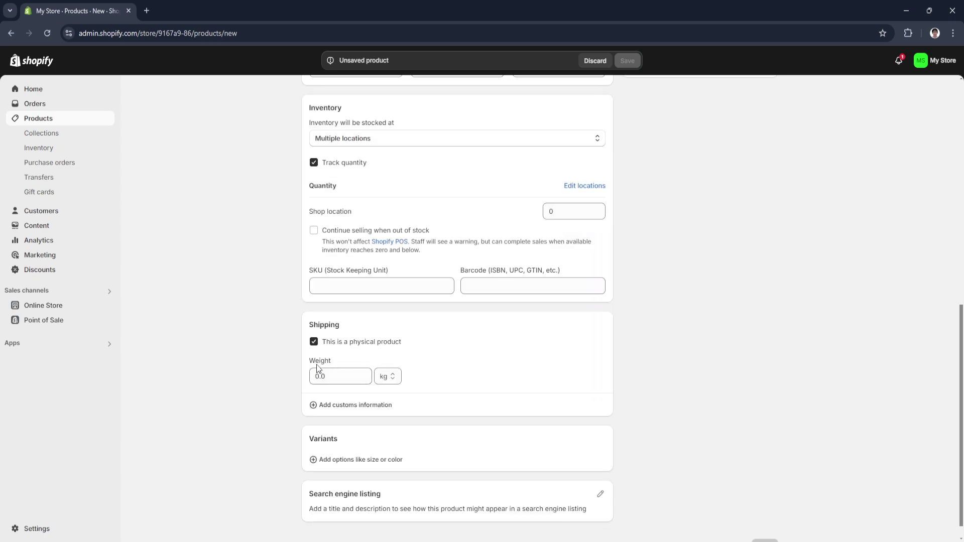
scroll(324, 371, down, 1)
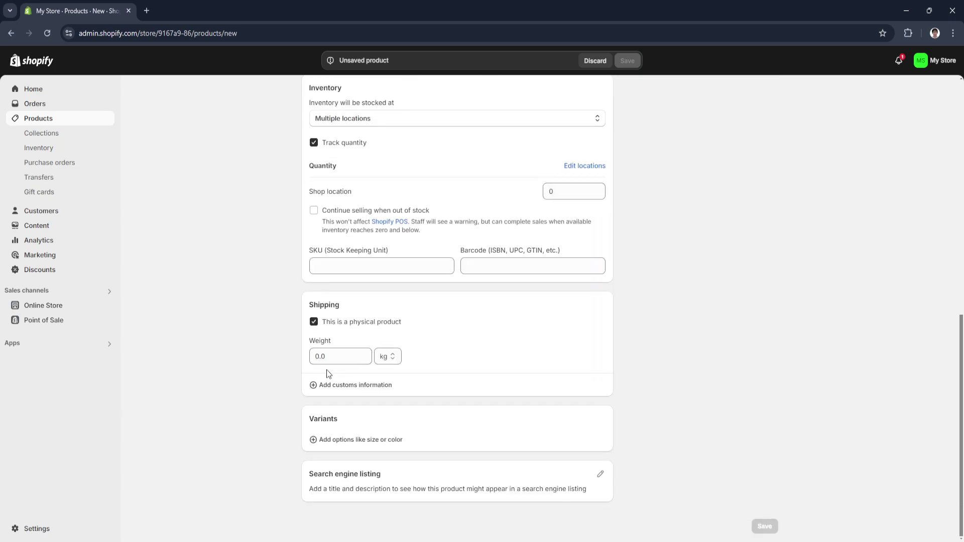
click(41, 320)
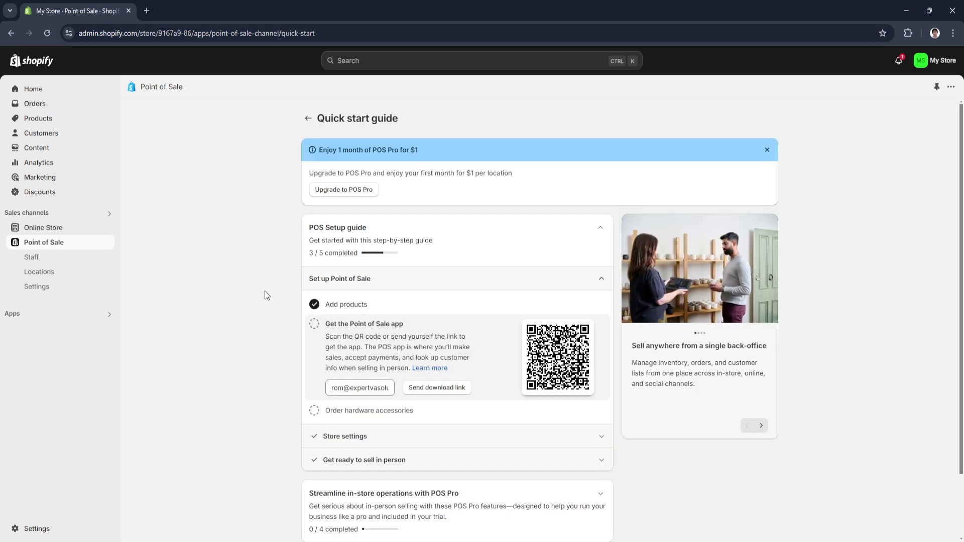
Step: Expand the Order hardware accessories step, after briefly opening Get the Point of Sale app, to see its hardware advice
scroll(264, 291, down, 1)
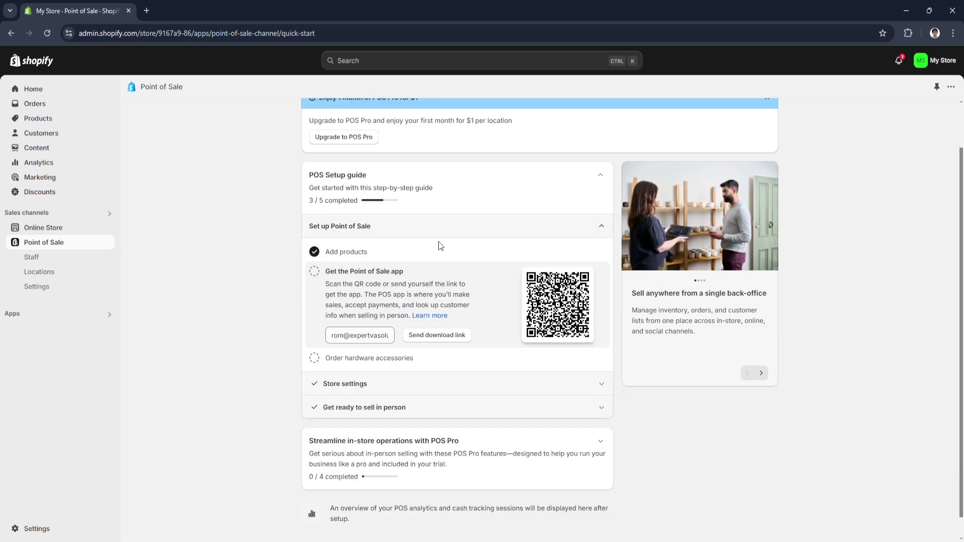
click(357, 363)
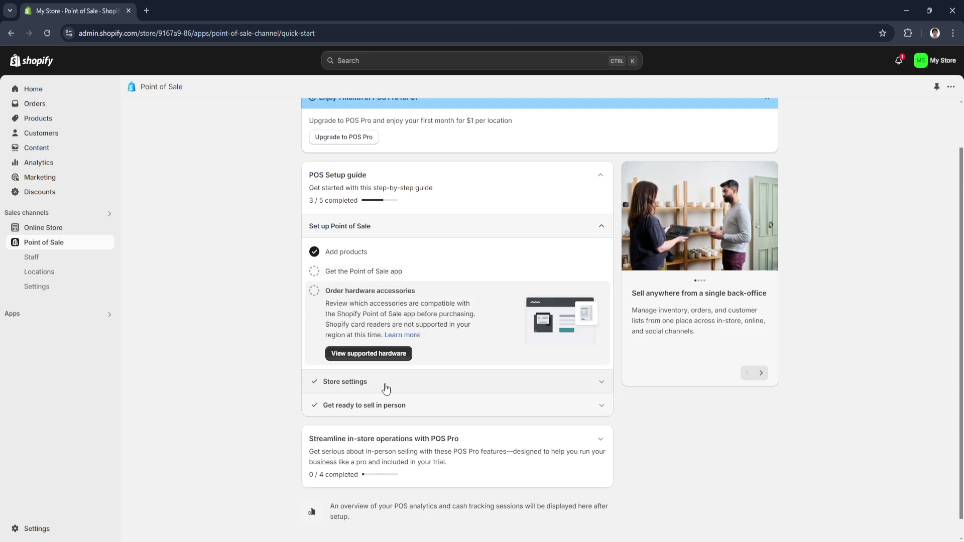
click(332, 273)
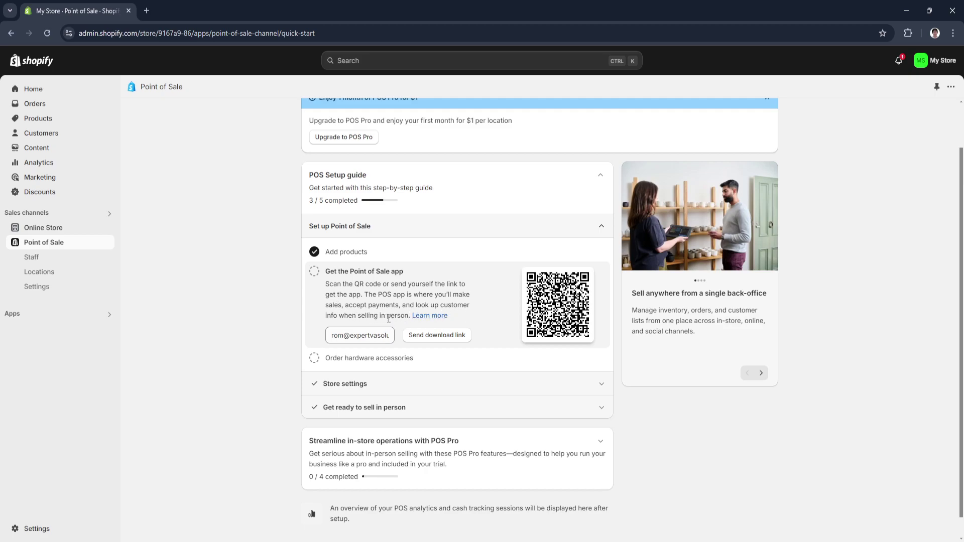
click(336, 357)
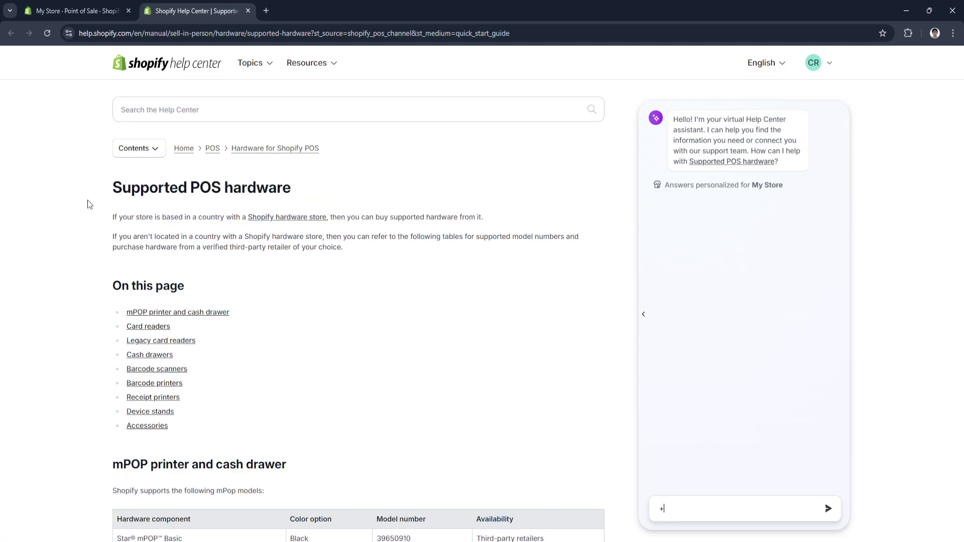
Step: Scroll the Supported POS hardware page from printers and card readers down to device stands
drag(112, 189, 297, 194)
click(333, 345)
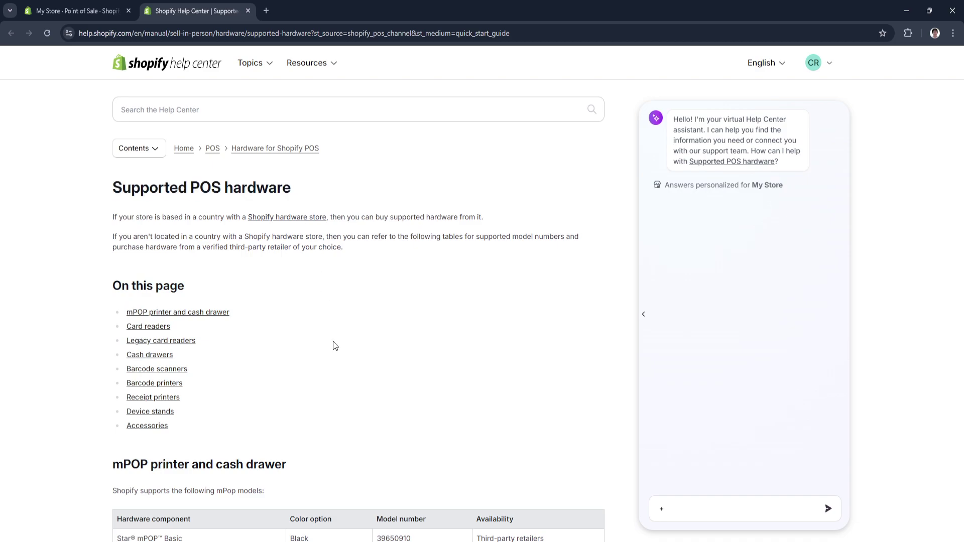
scroll(335, 345, down, 5)
scroll(335, 345, down, 1)
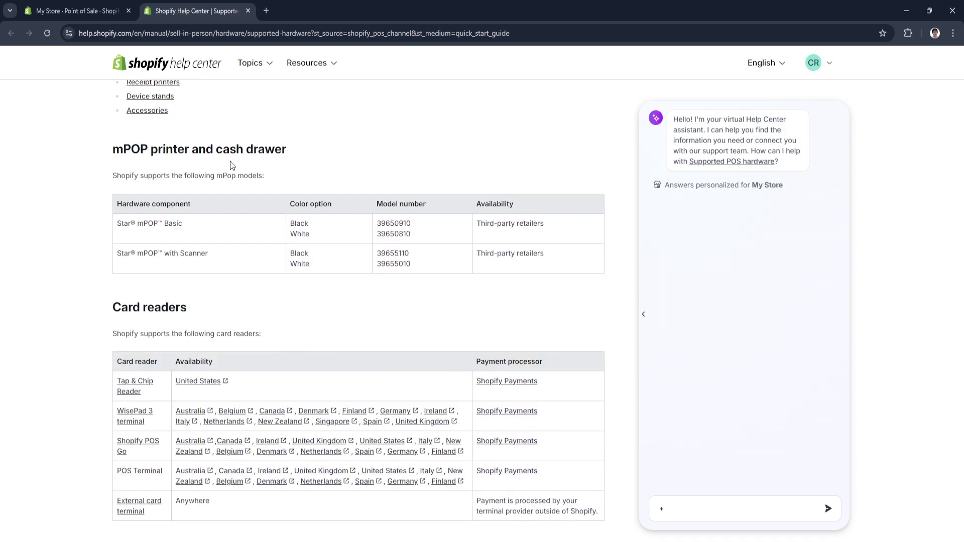
scroll(291, 207, down, 2)
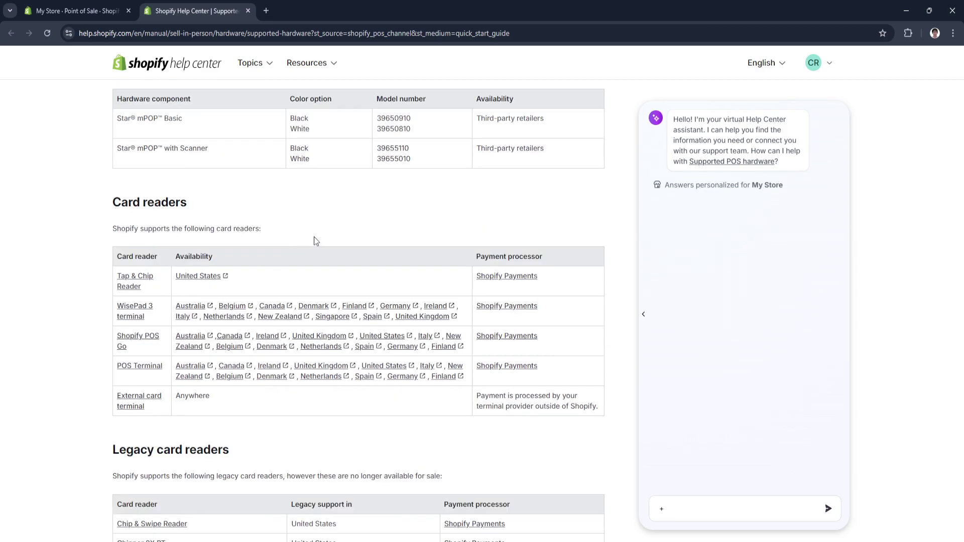
scroll(316, 241, down, 3)
scroll(243, 309, down, 10)
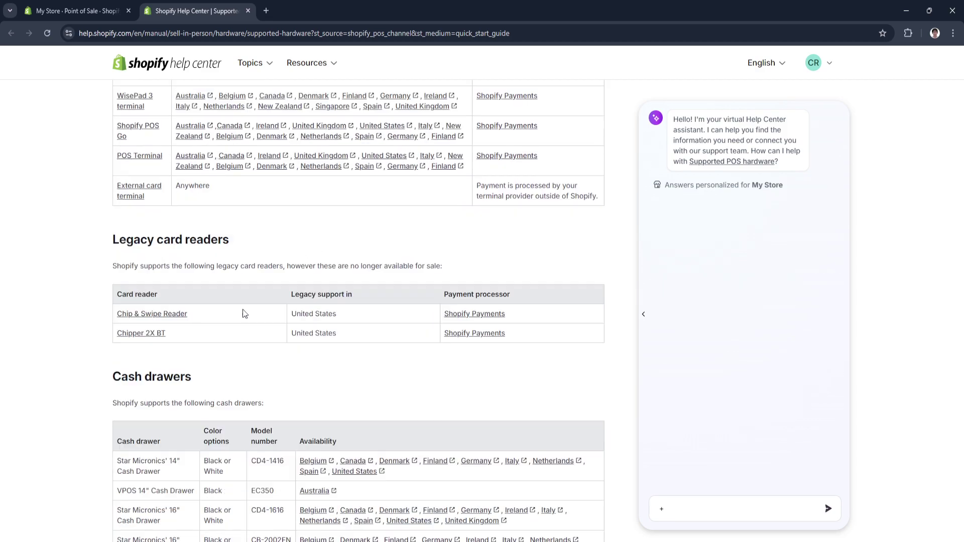
scroll(280, 339, down, 10)
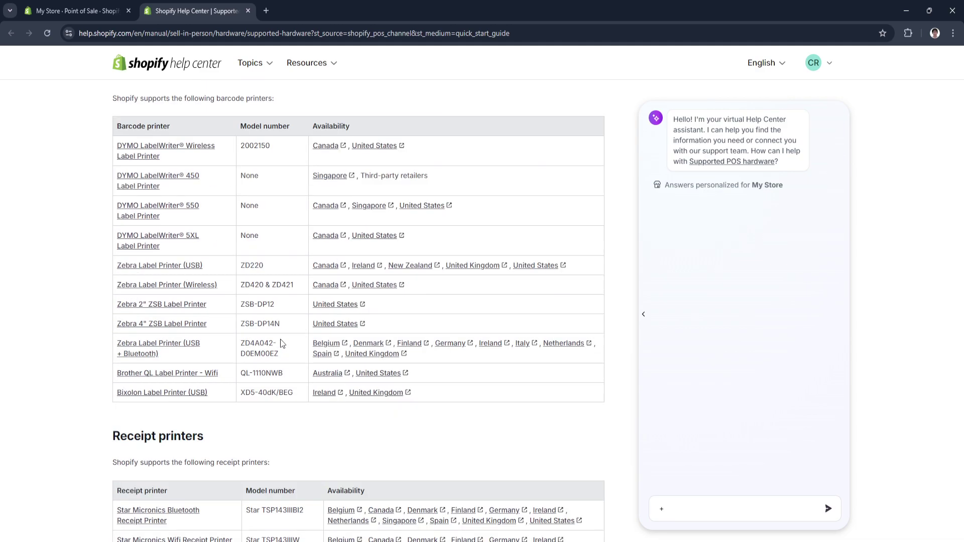
scroll(280, 339, down, 10)
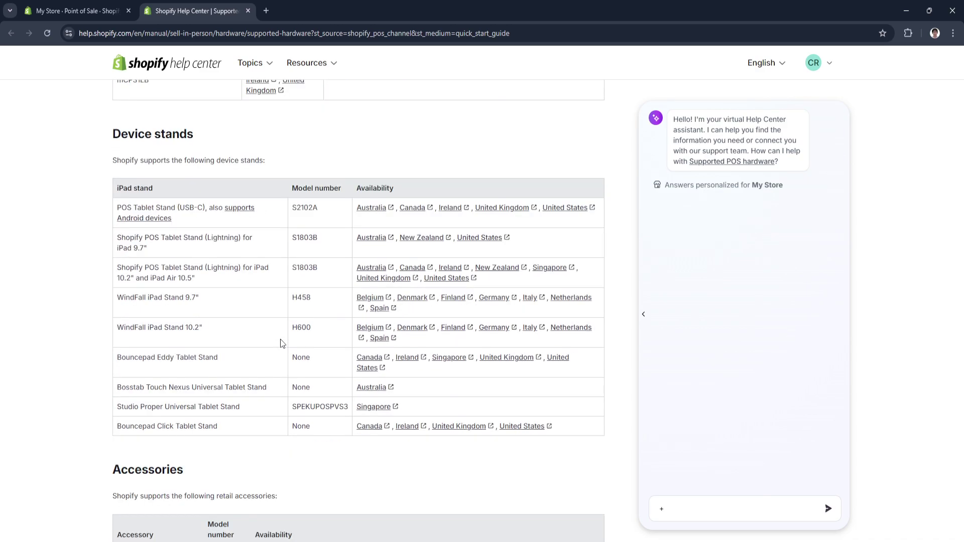
Step: Back on the POS guide, go through Store settings > Set up a payment provider to Payments settings
click(70, 6)
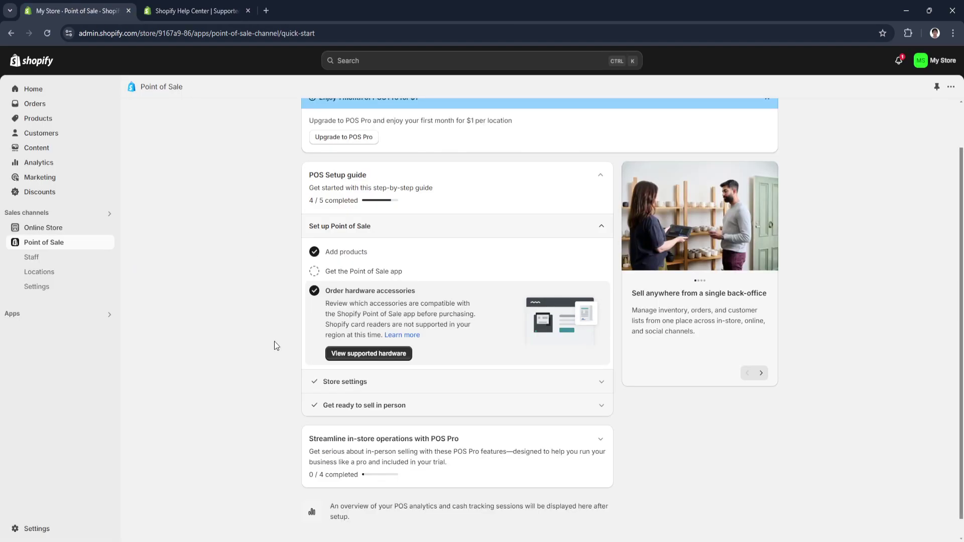
click(396, 392)
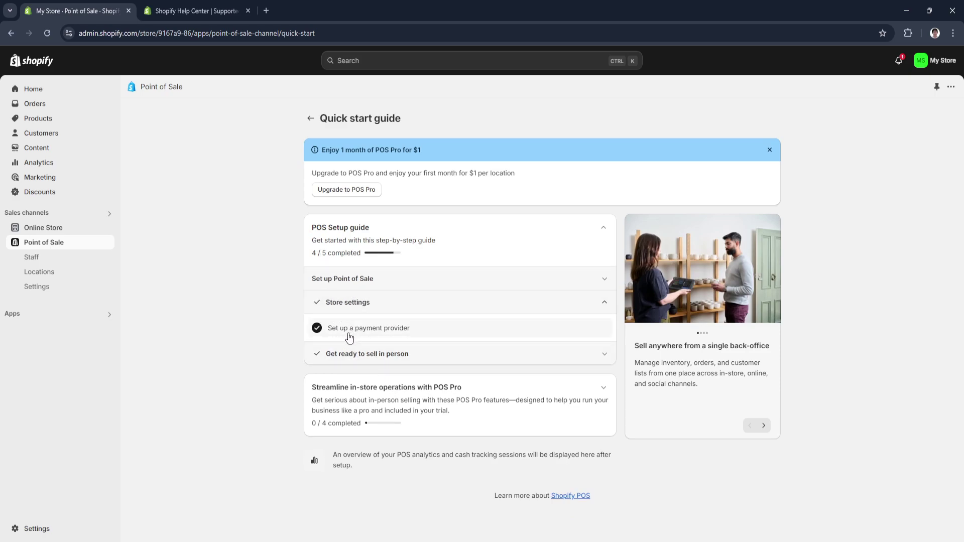
click(375, 330)
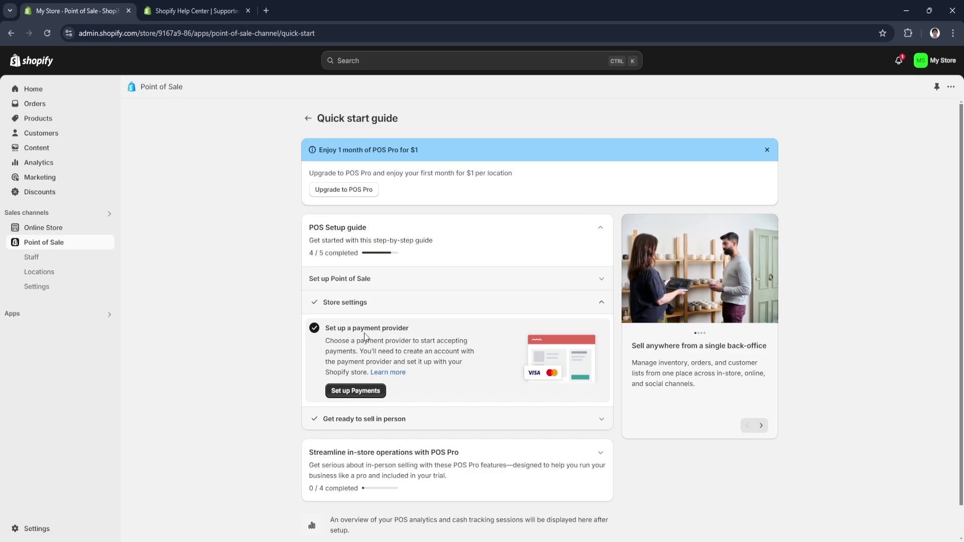
click(359, 391)
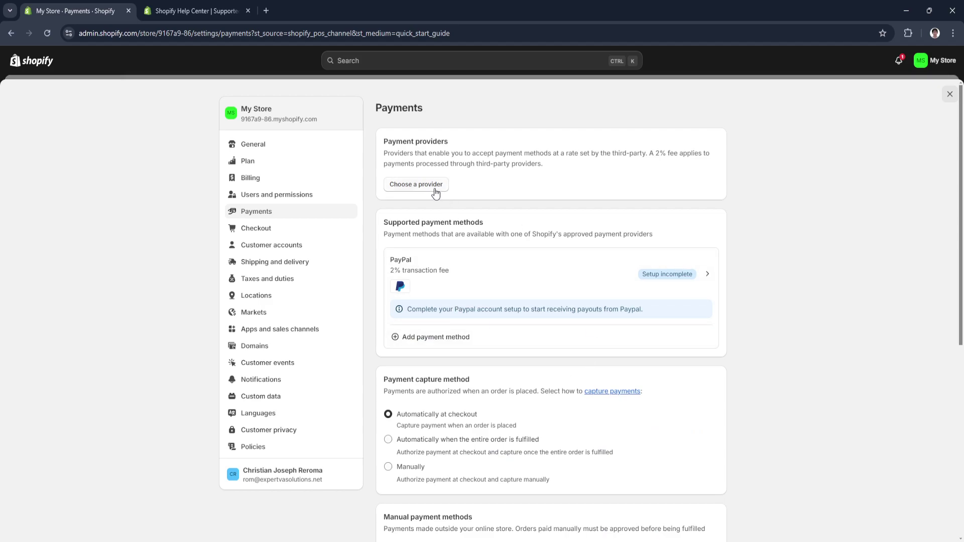
Step: Browse the third-party payment providers and their supported payment methods
click(435, 186)
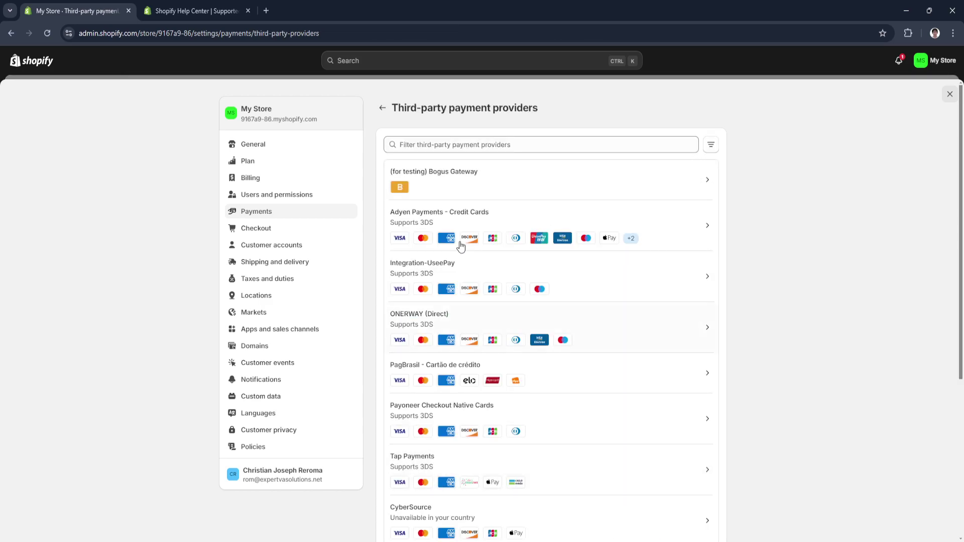
scroll(481, 491, down, 5)
scroll(480, 491, up, 5)
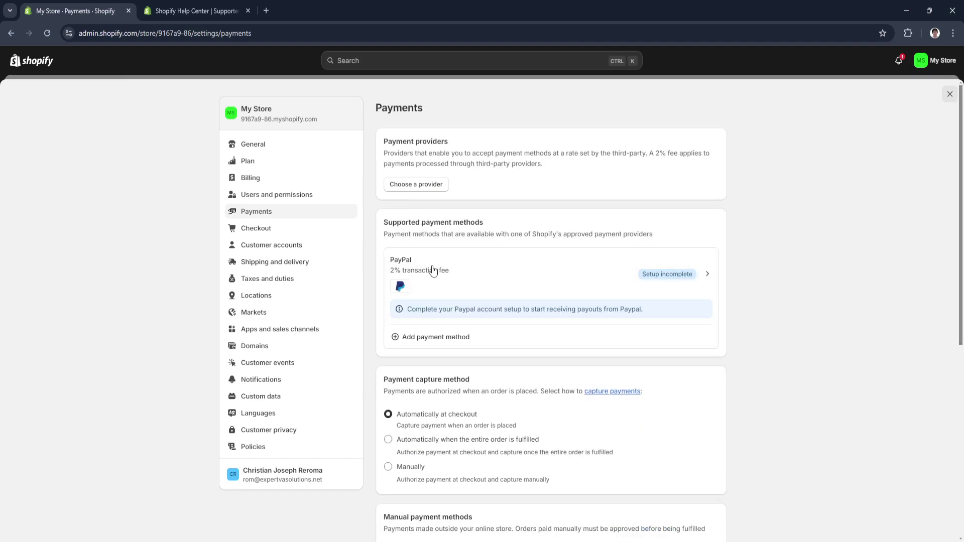
drag(384, 220, 470, 222)
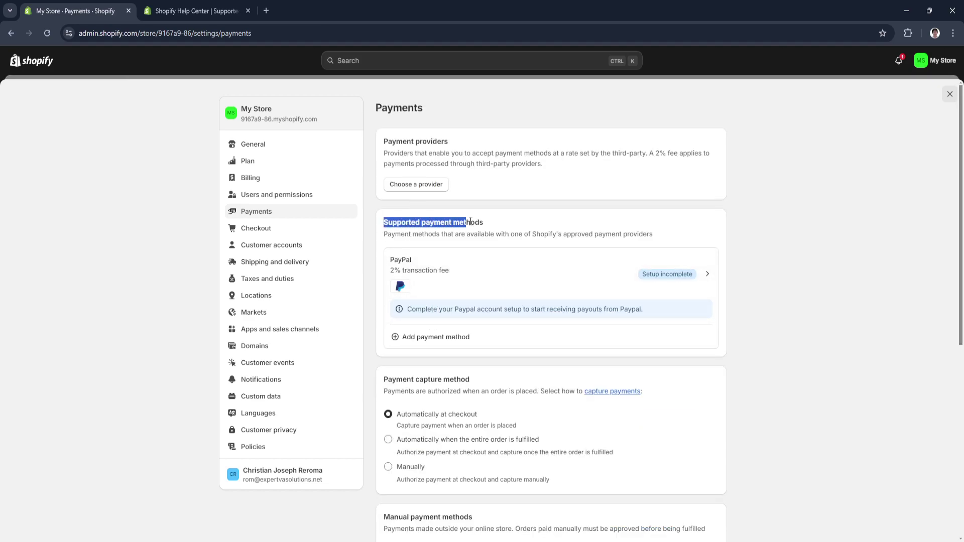
click(498, 223)
Step: Check Add payment method's search-by-provider option, then close Settings back to the POS guide
click(435, 336)
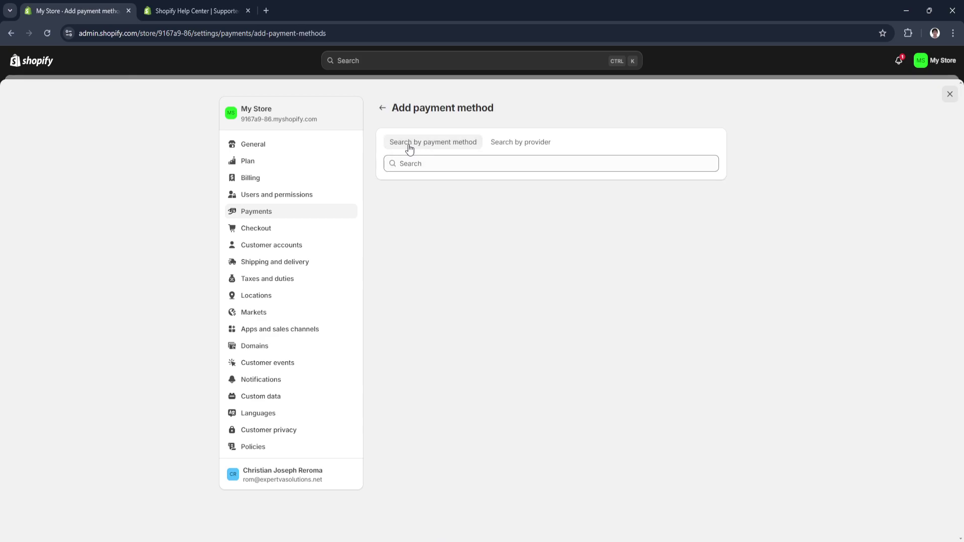
click(515, 149)
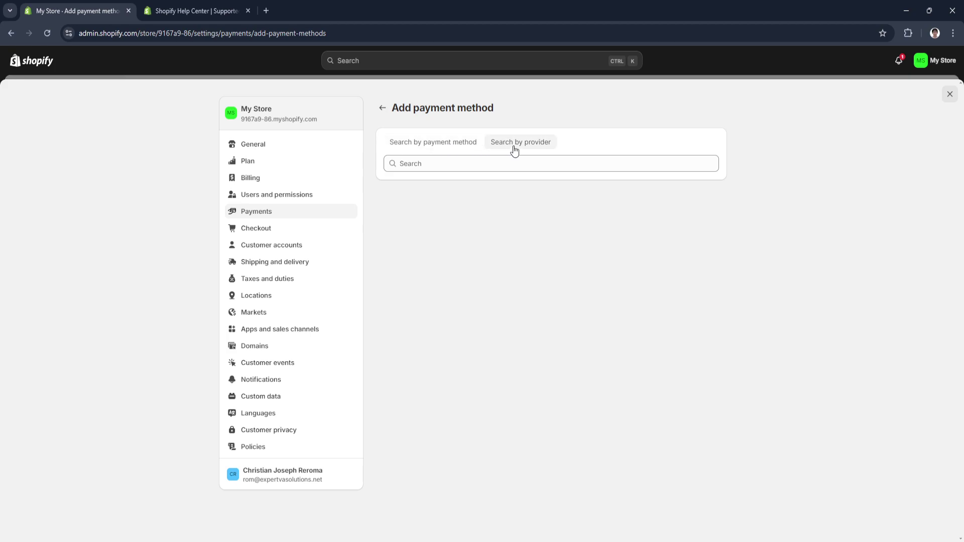
click(383, 108)
click(950, 94)
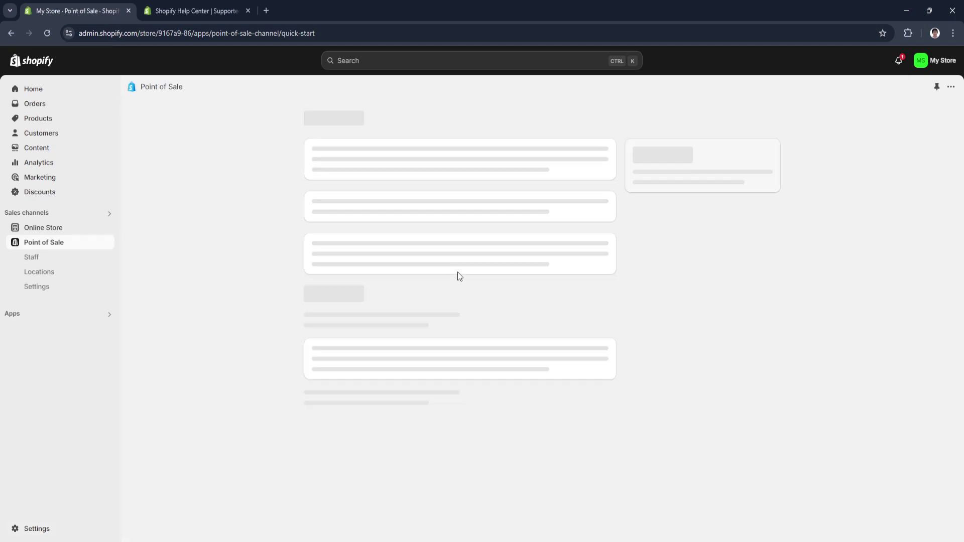
Step: Under Get ready to sell in person, go from the Set up sales tax step to Taxes and duties
scroll(291, 415, down, 1)
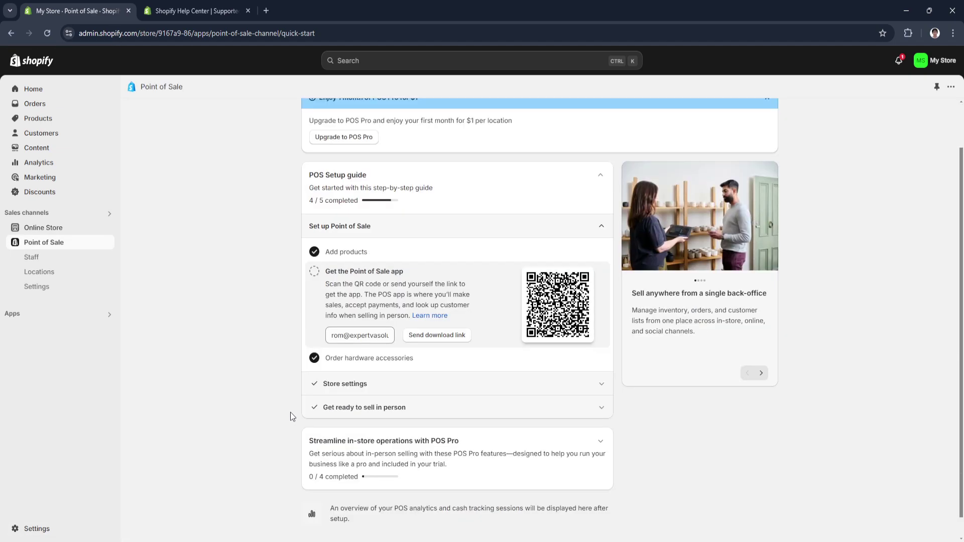
click(362, 408)
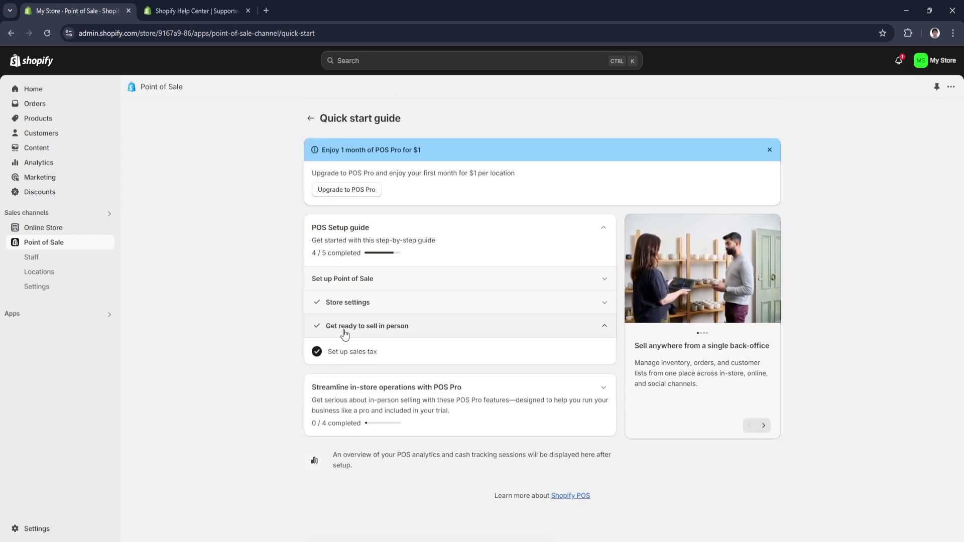
click(356, 356)
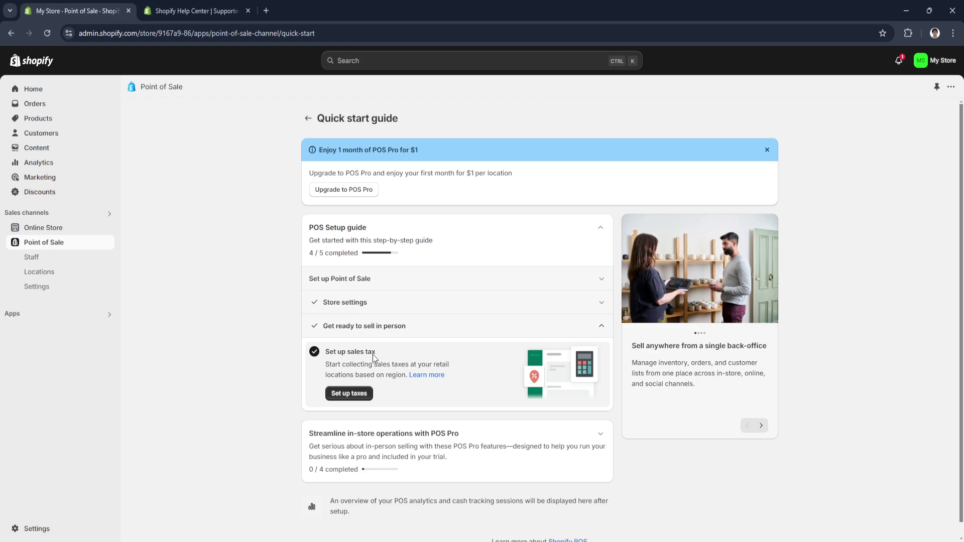
click(359, 394)
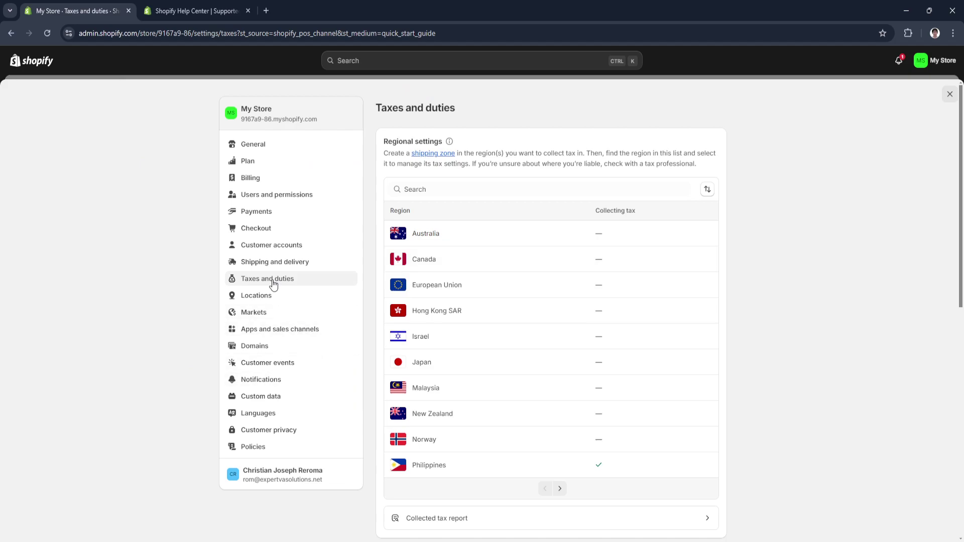
Step: Scroll the regional tax settings, where only the Philippines collects tax, then close Settings with Esc
scroll(526, 322, down, 2)
scroll(526, 321, down, 1)
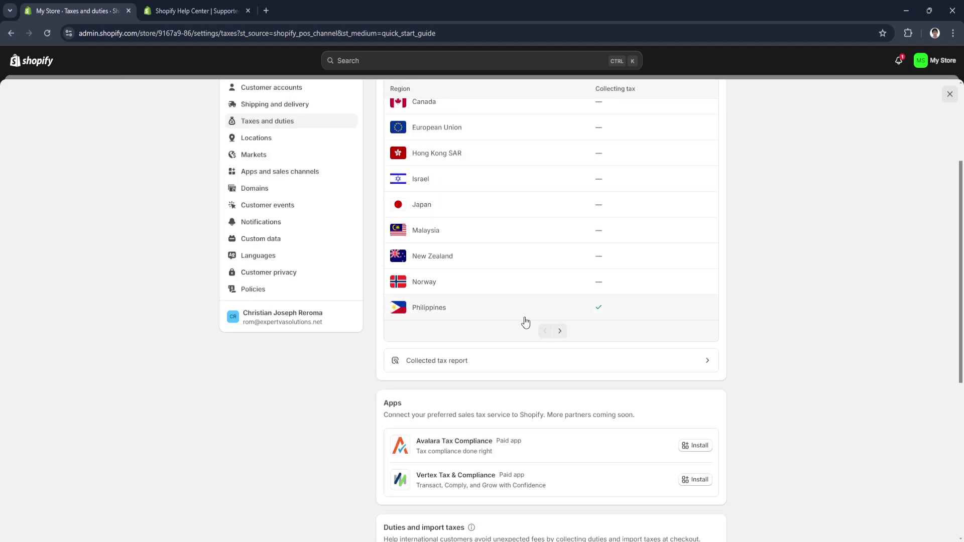
scroll(552, 443, down, 1)
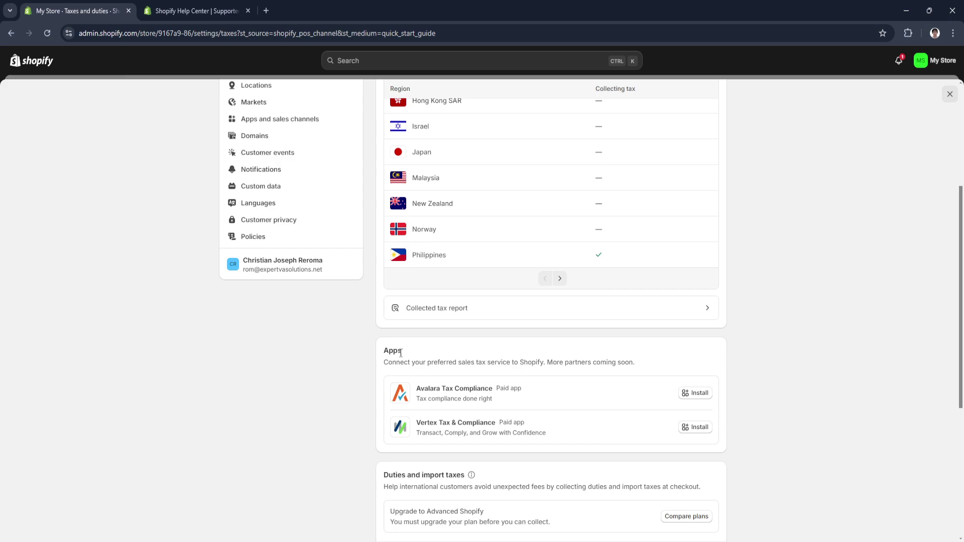
scroll(419, 372, down, 2)
scroll(416, 362, down, 1)
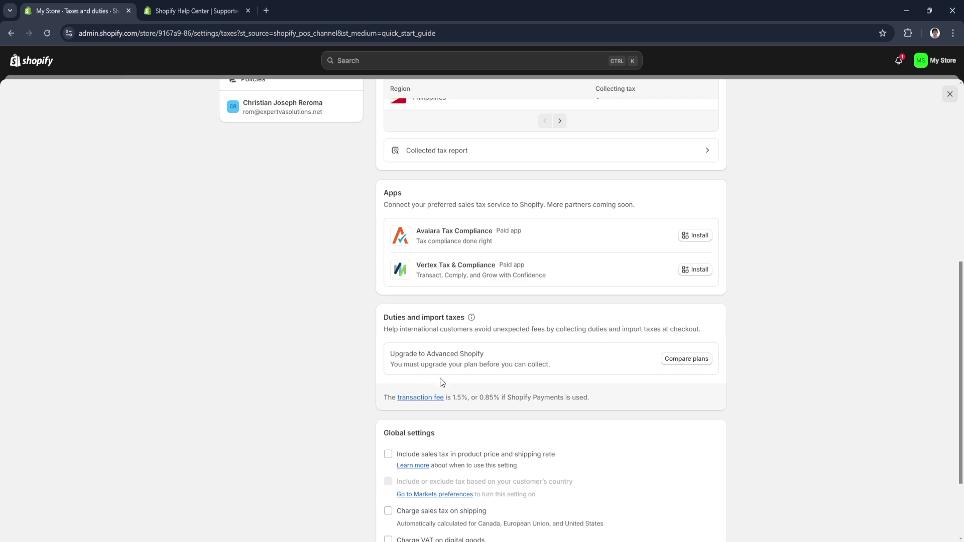
scroll(483, 391, down, 2)
scroll(483, 391, up, 5)
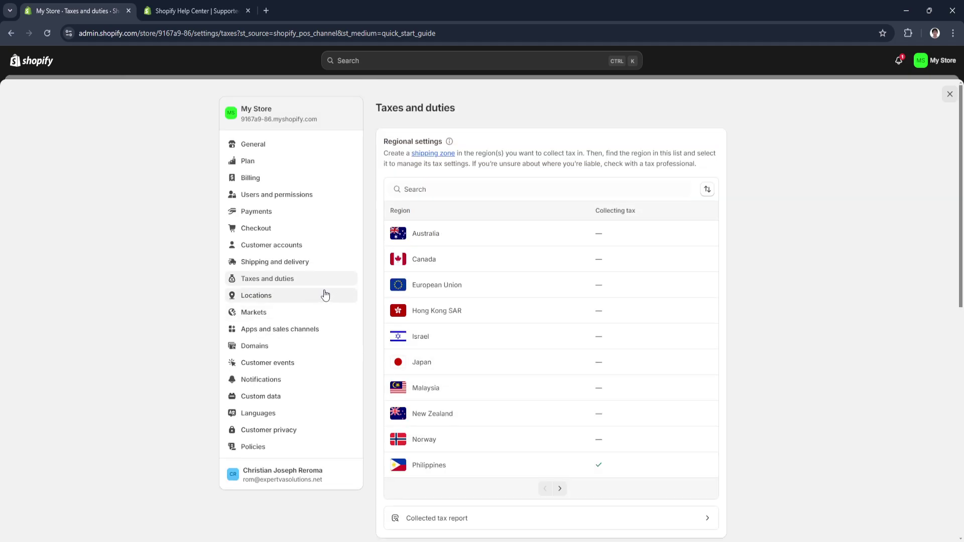
scroll(465, 351, down, 4)
scroll(584, 378, up, 3)
scroll(585, 378, up, 3)
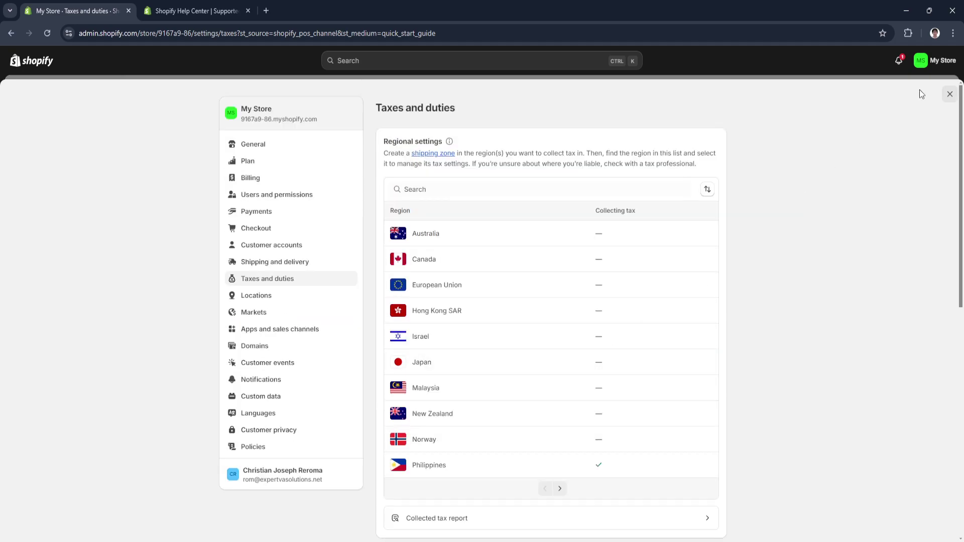
key(Escape)
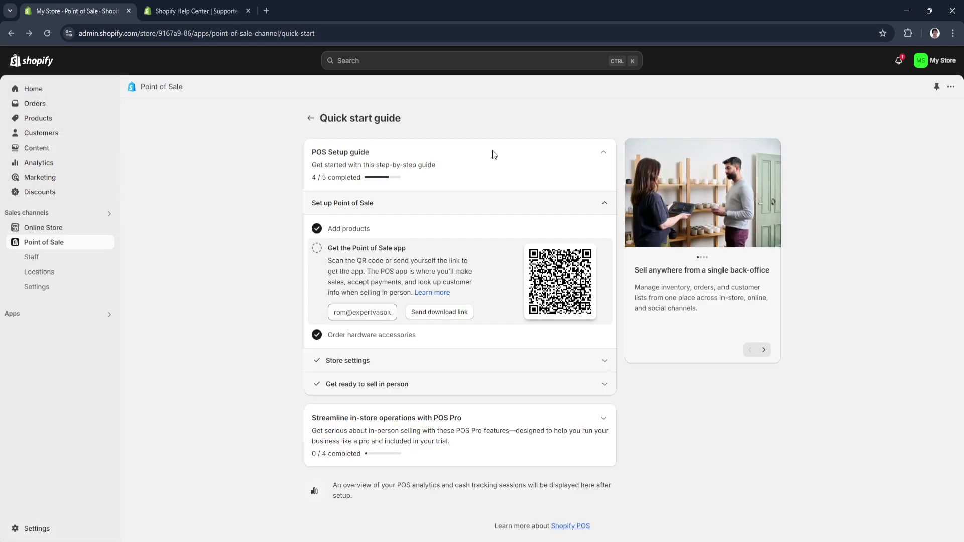
Step: Scroll the Point of Sale quick start guide, then go to the admin Home page
scroll(779, 484, down, 2)
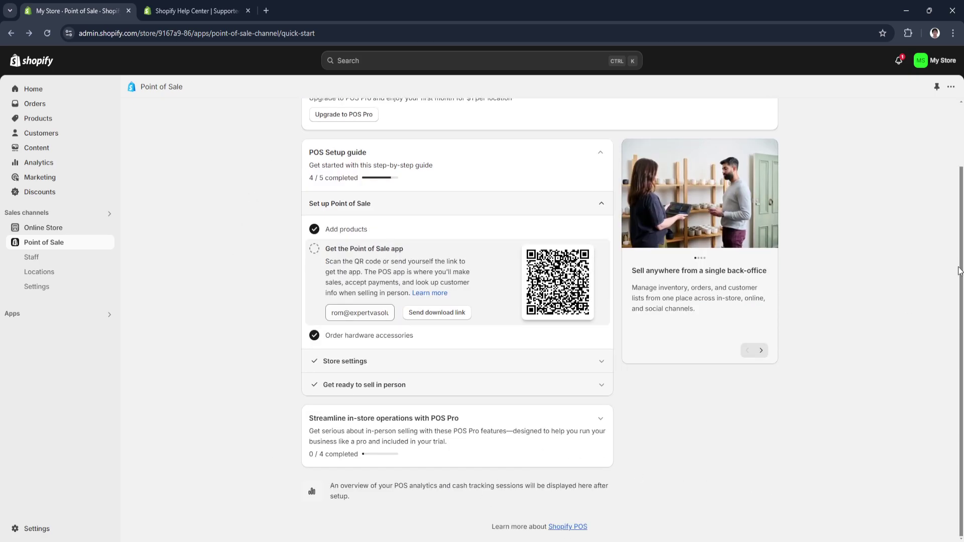
scroll(380, 169, up, 2)
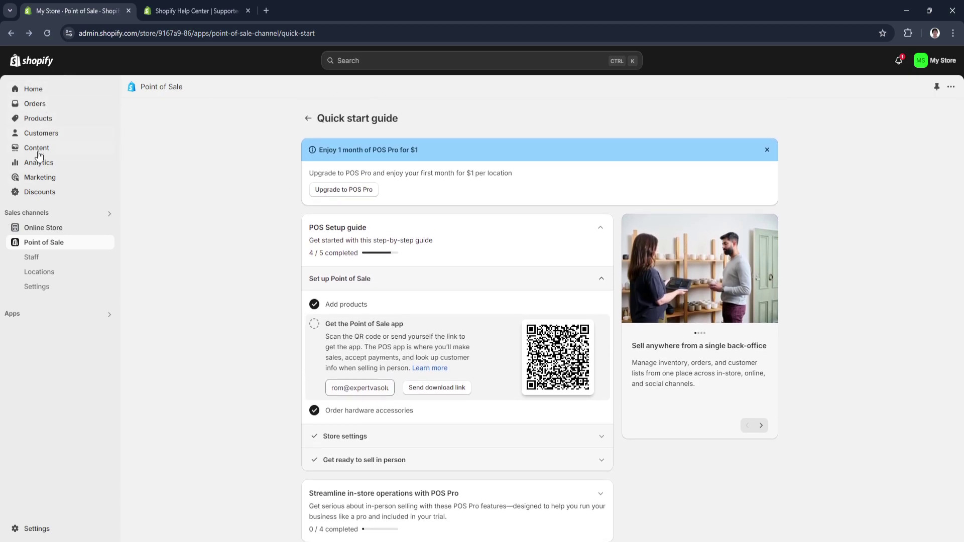
click(38, 89)
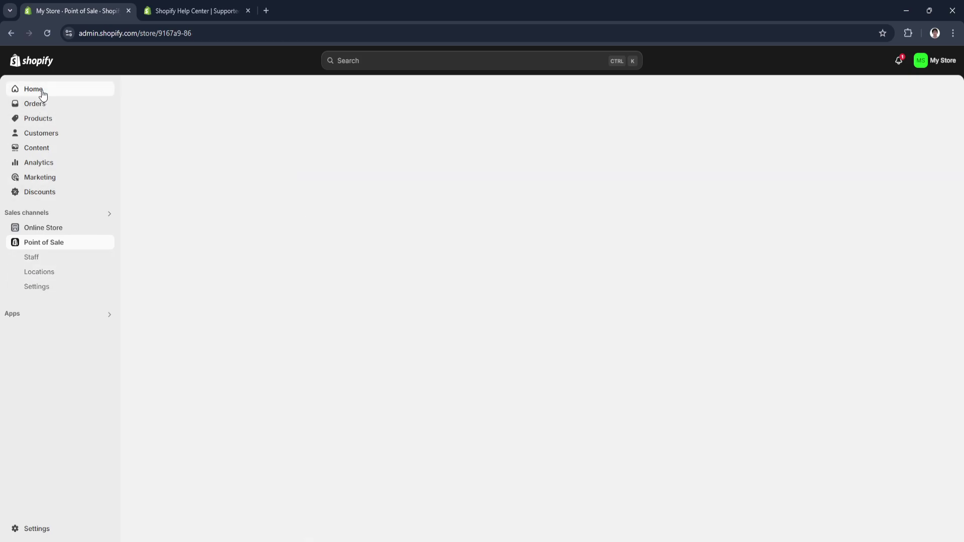
Step: Visit Online Store Themes, Blog posts and Pages, ending on Navigation with Footer and Main menus
click(51, 227)
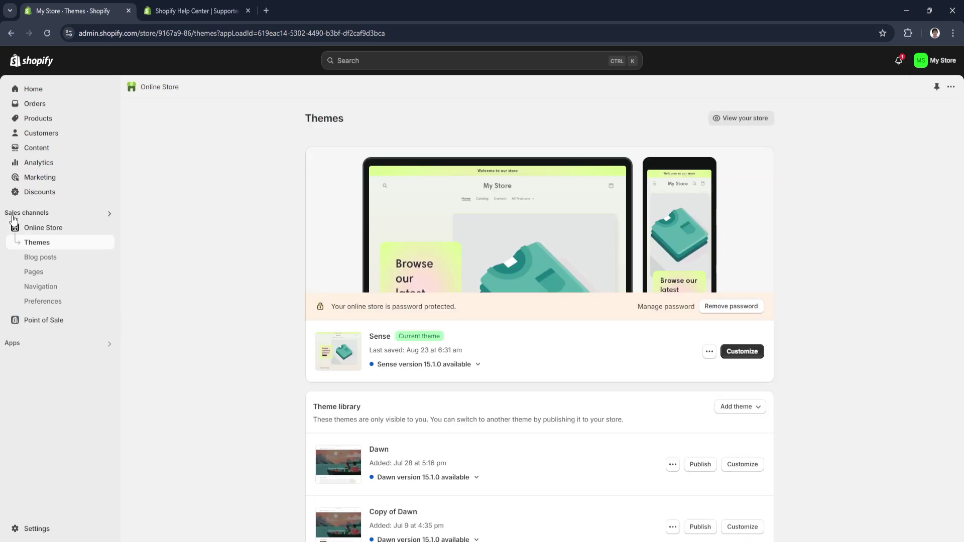
scroll(186, 245, down, 1)
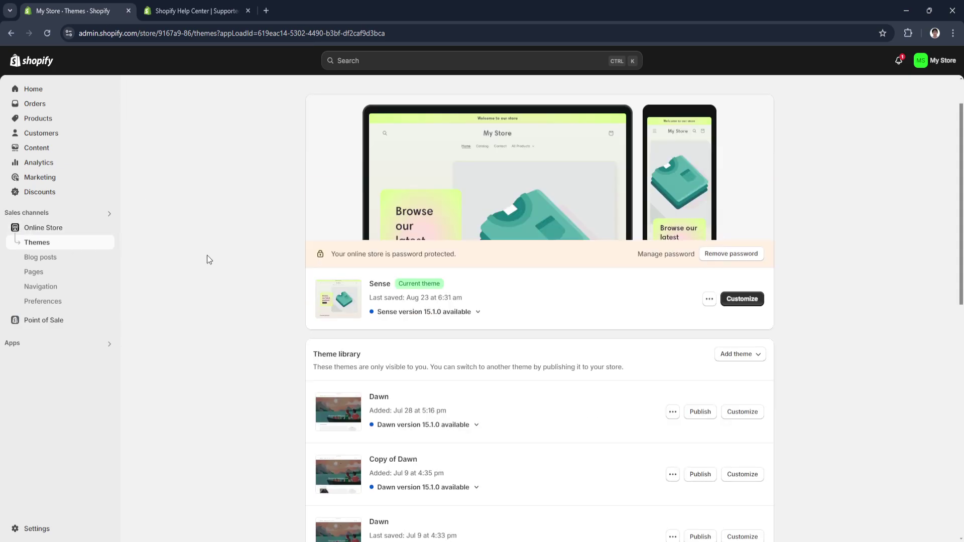
click(50, 259)
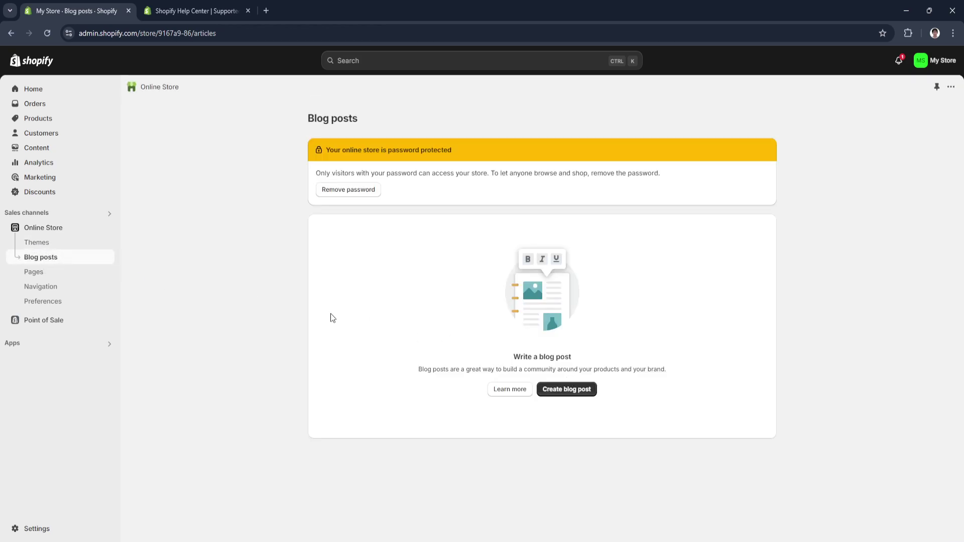
click(61, 272)
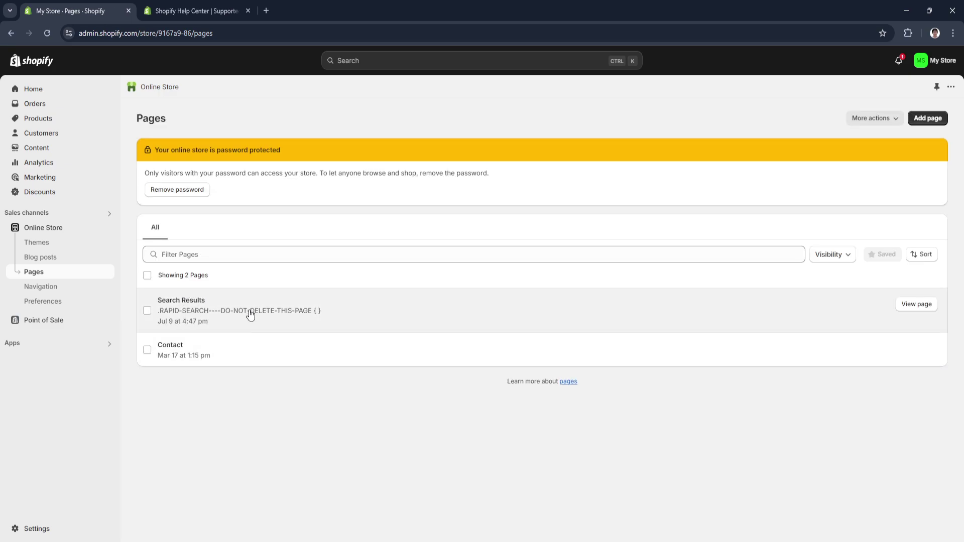
click(39, 287)
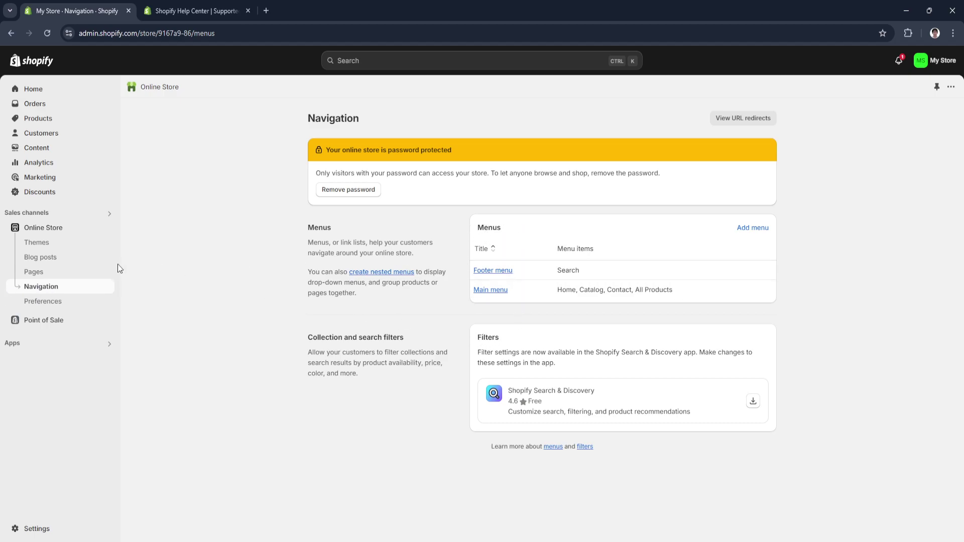
Step: Open Online Store Preferences and scroll through homepage title, password protection and hCaptcha settings
click(52, 301)
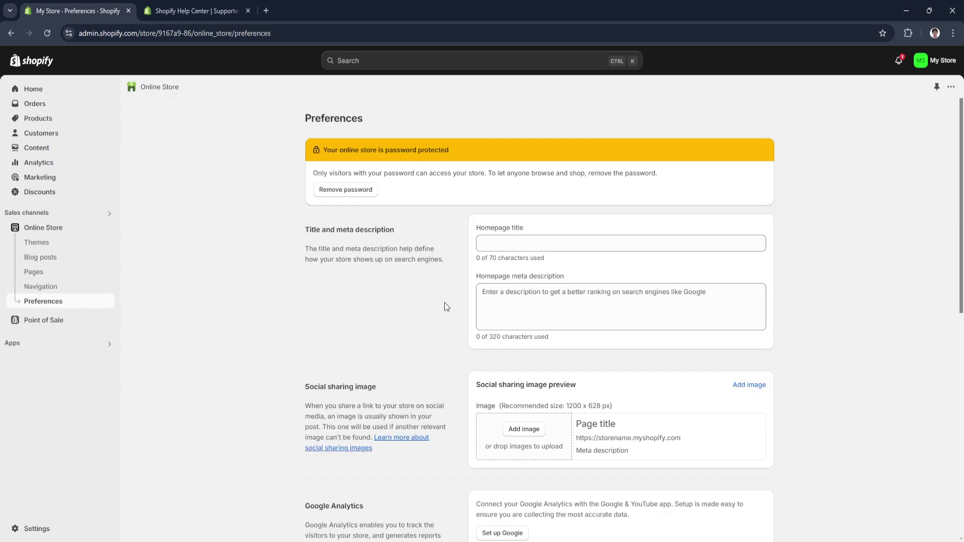
scroll(444, 302, down, 2)
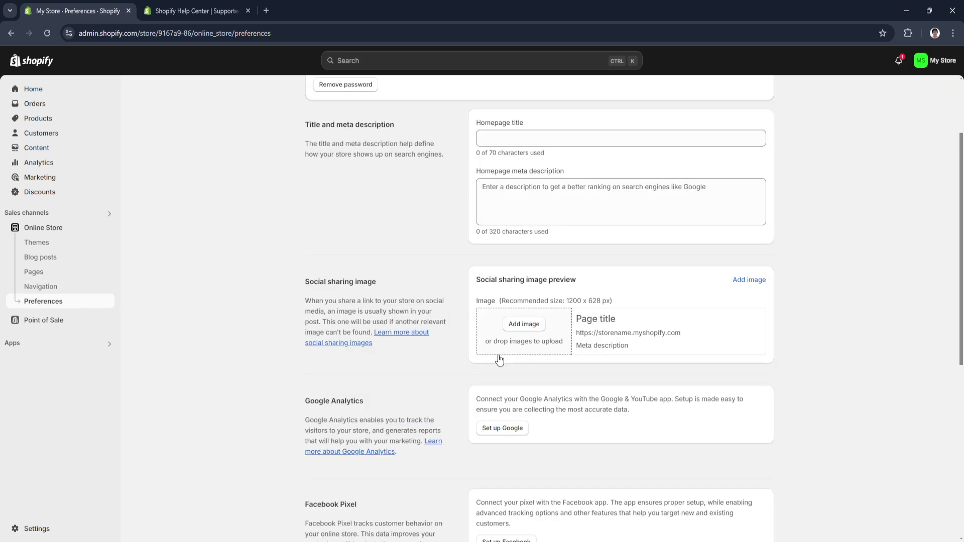
scroll(499, 360, up, 1)
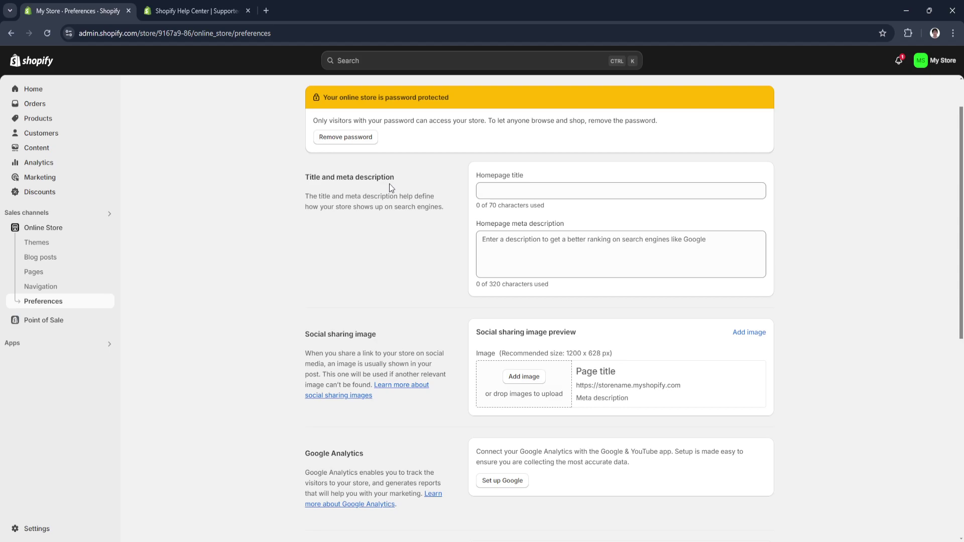
scroll(357, 316, down, 1)
scroll(405, 350, down, 1)
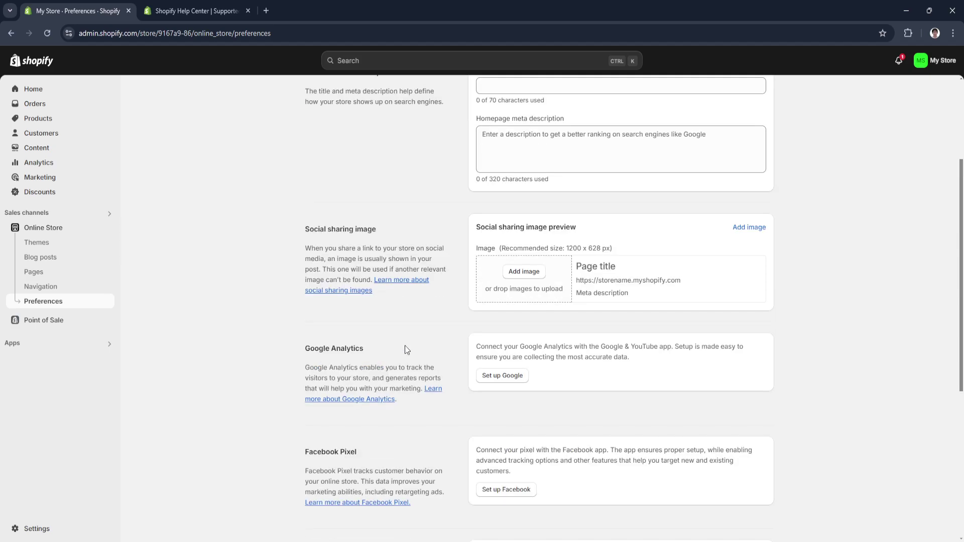
scroll(390, 365, down, 2)
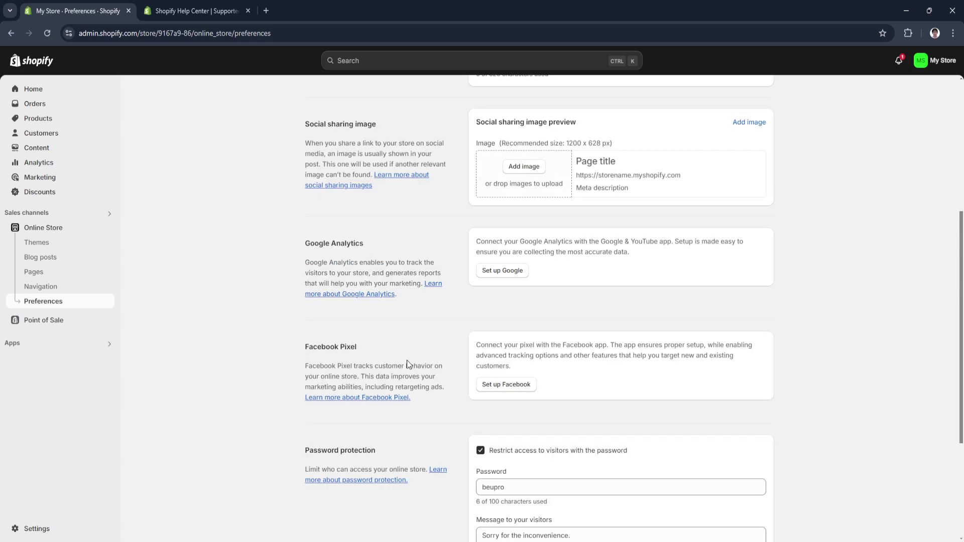
scroll(406, 364, down, 2)
scroll(404, 373, down, 2)
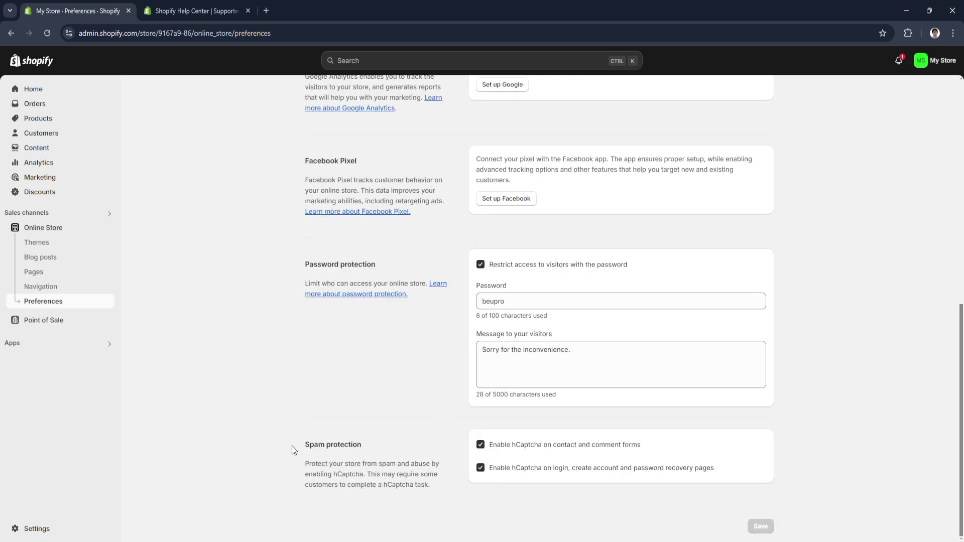
scroll(401, 435, up, 9)
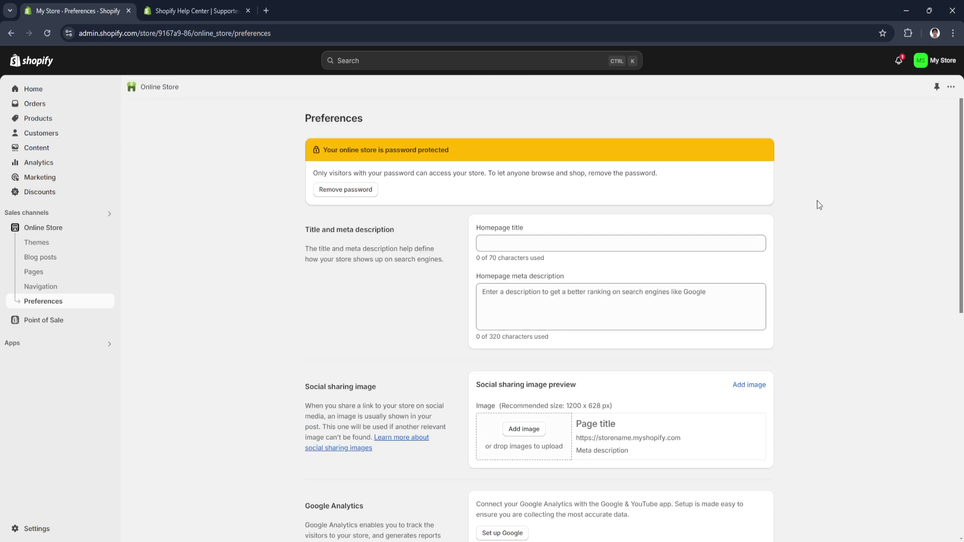
Step: Open Point of Sale, view its Staff and Locations pages, then its Settings with Language and Receipt options
click(39, 318)
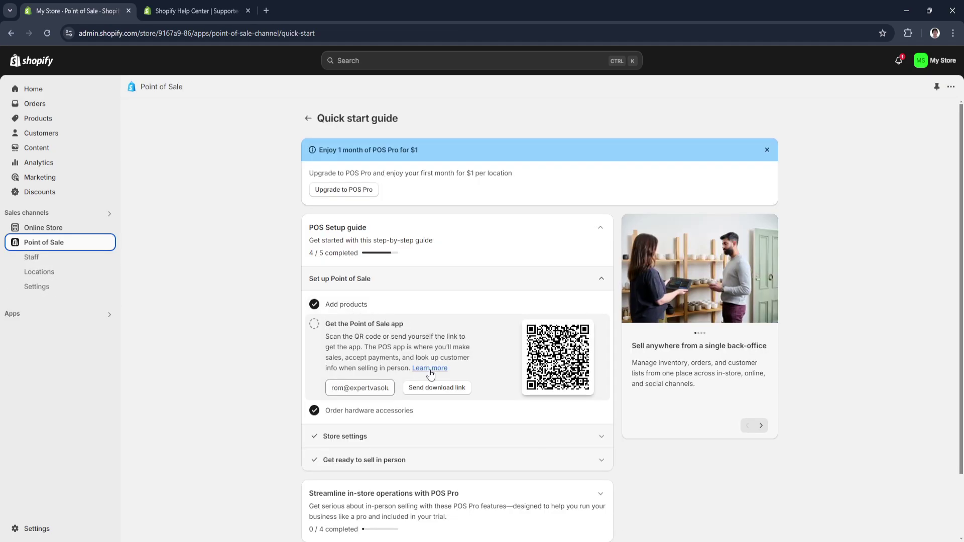
scroll(429, 372, down, 2)
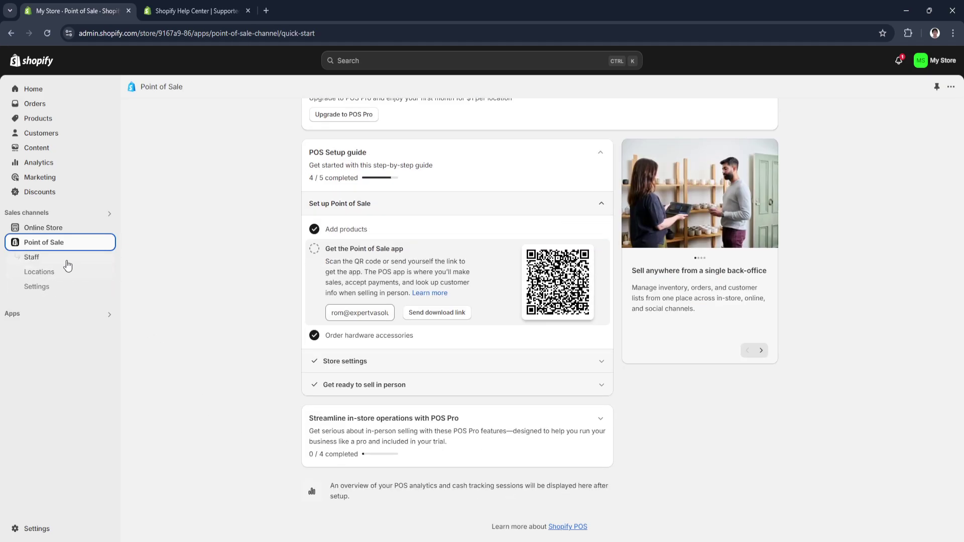
click(46, 260)
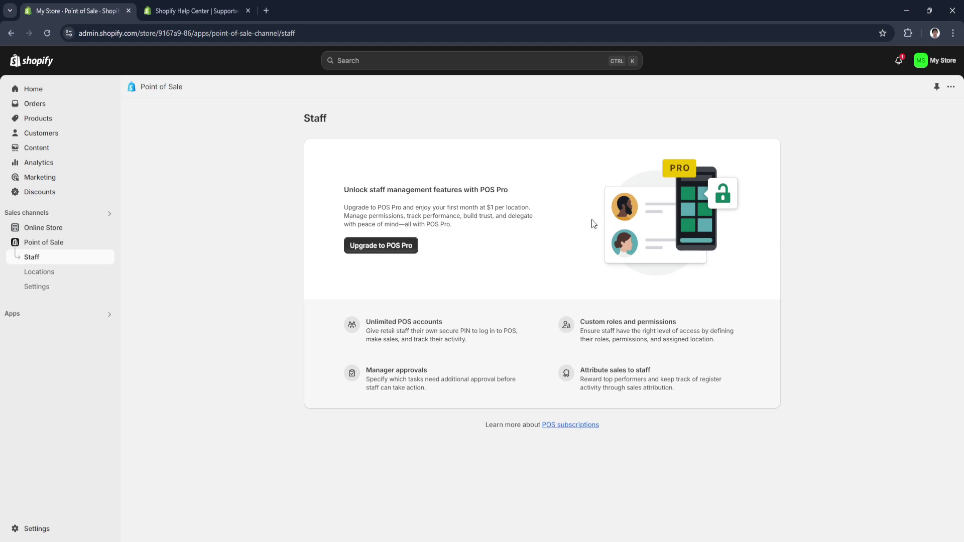
click(43, 271)
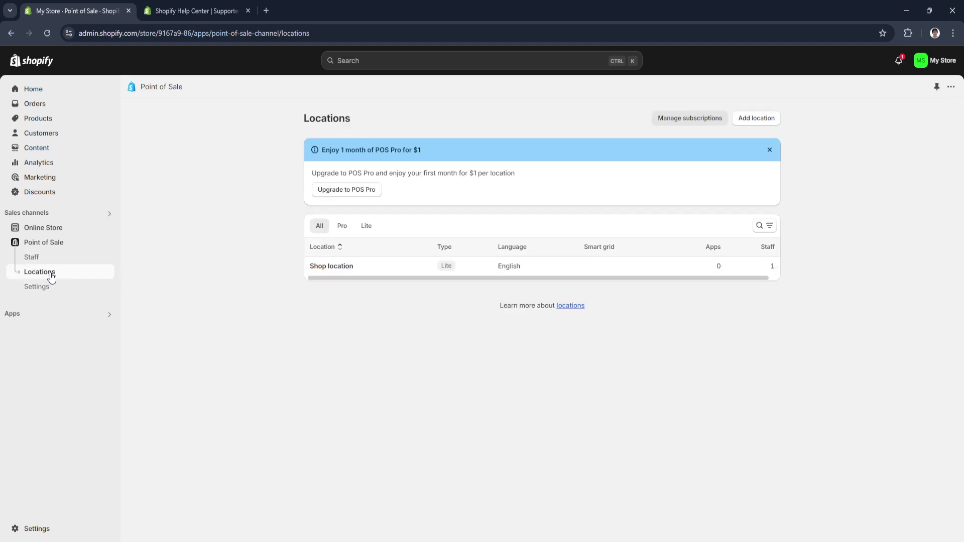
click(47, 287)
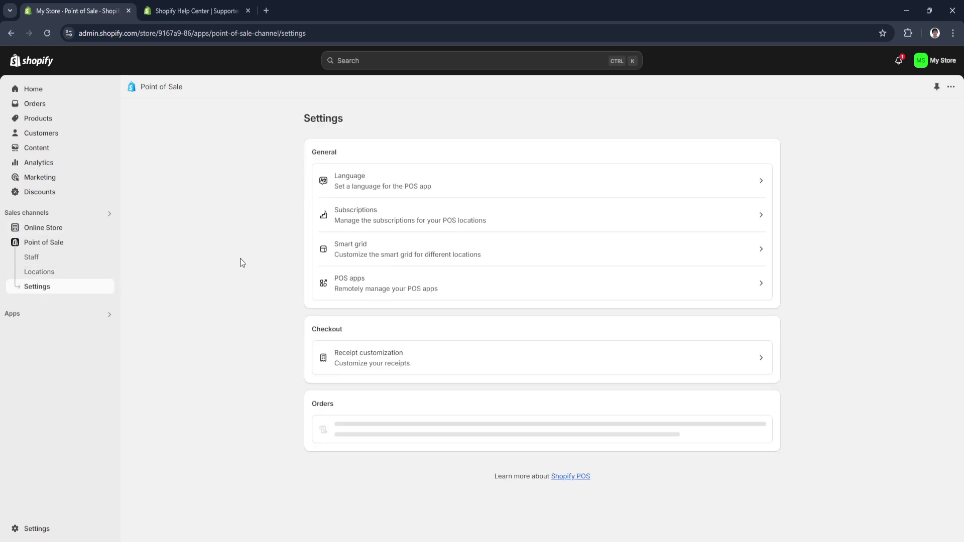